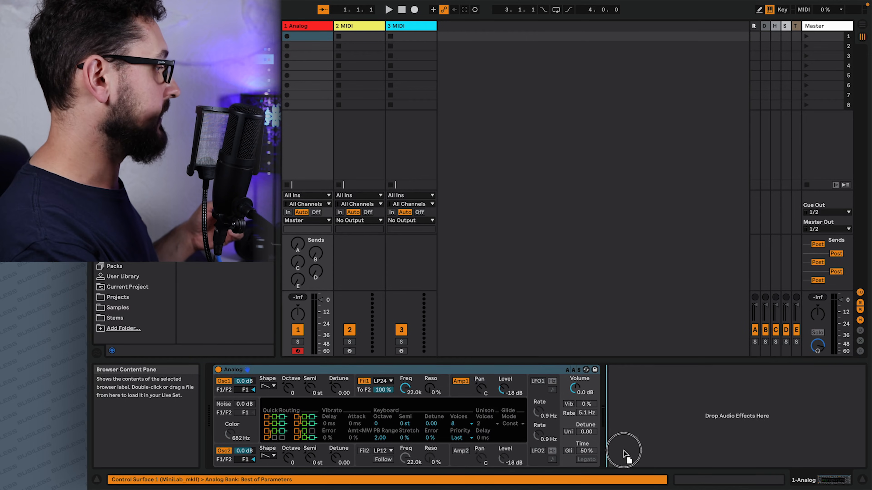
# - Add a Limiter after the Analog instrument and set its ceiling to -1.31 dB
pyautogui.moveTo(648, 388); pyautogui.dragTo(648, 393)
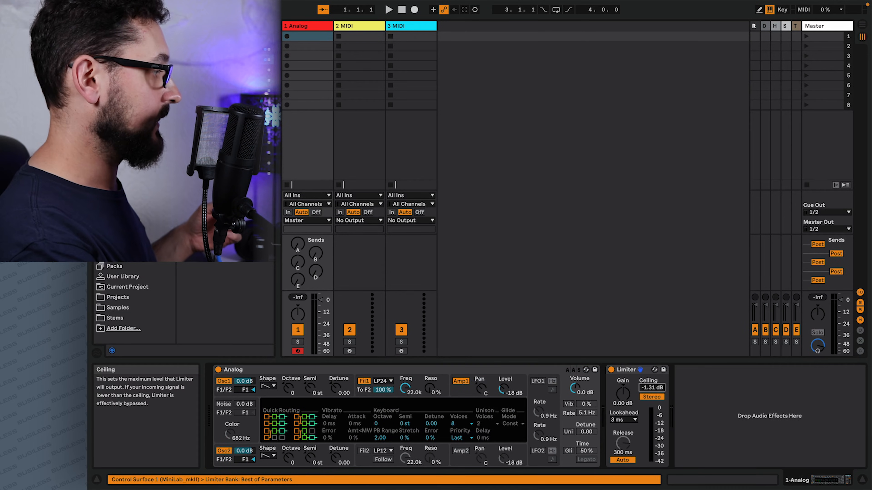
pyautogui.click(743, 415)
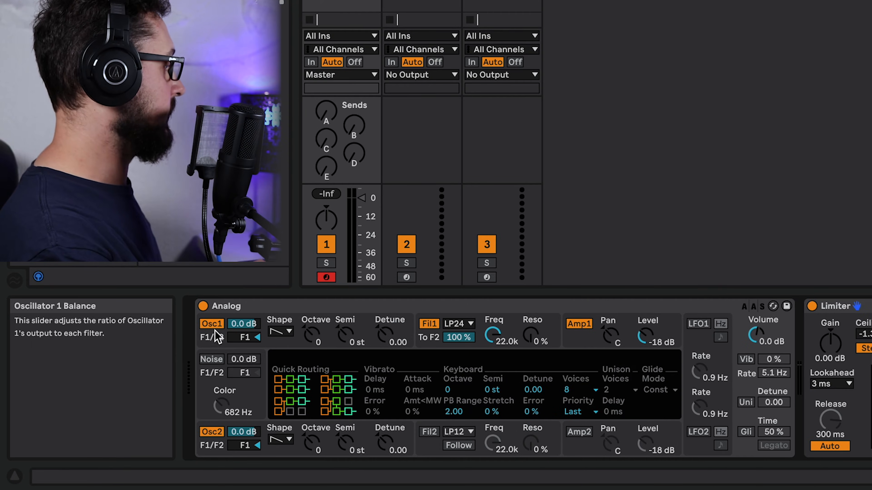
# - Turn off both Analog oscillators and enable the noise generator as the only sound source
pyautogui.click(280, 332)
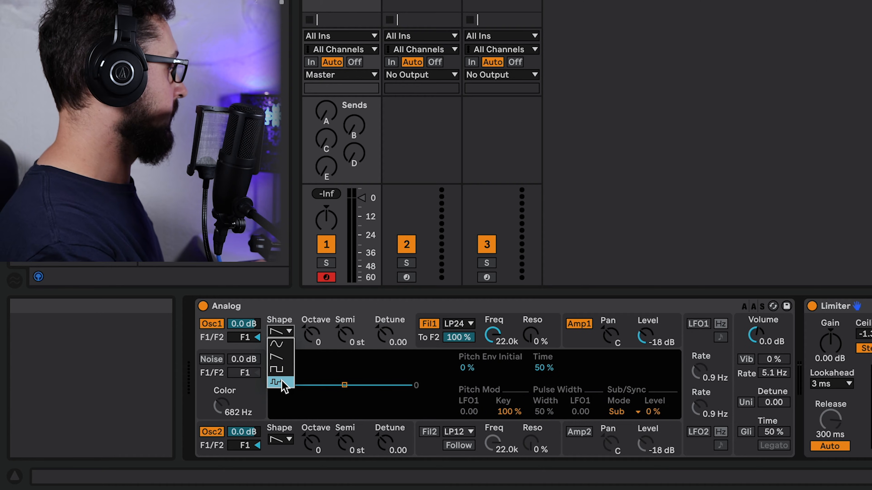
pyautogui.click(212, 347)
pyautogui.click(212, 323)
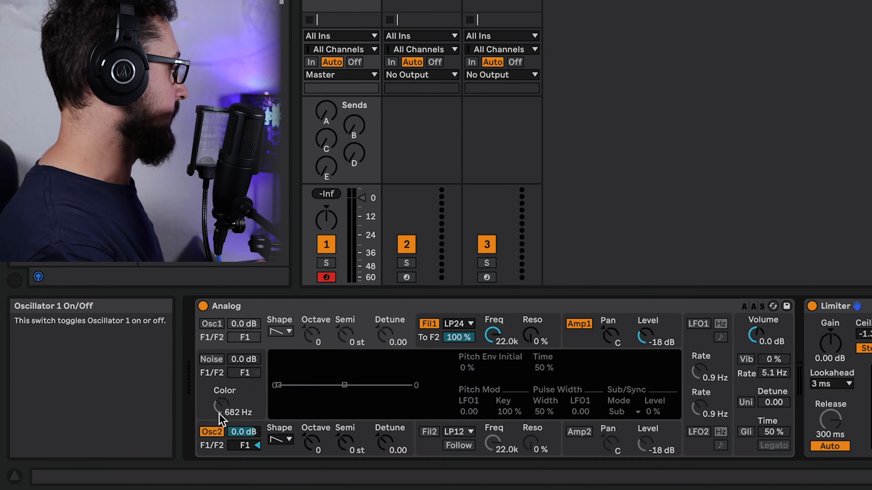
pyautogui.click(211, 431)
pyautogui.click(212, 359)
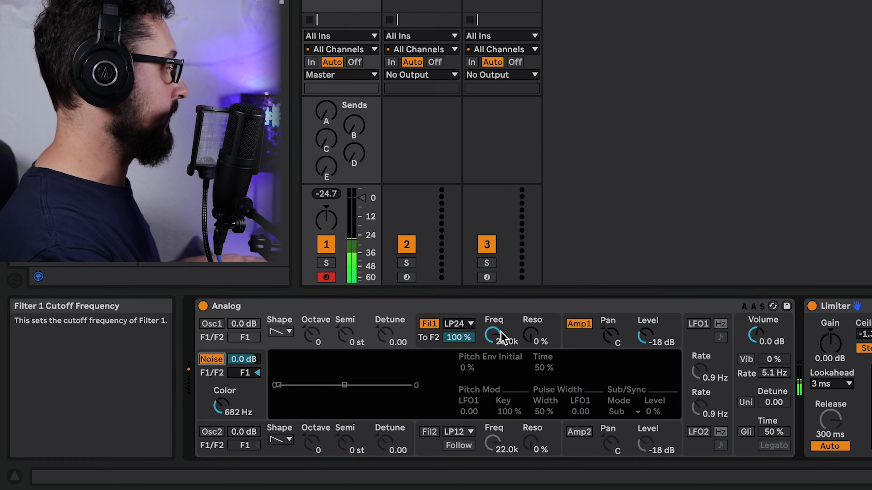
# - Adjust Filter 1 to a cutoff of about 834 Hz and 29 % resonance, and raise the Amp 1 level to -5.9 dB
pyautogui.moveTo(497, 334); pyautogui.dragTo(497, 330)
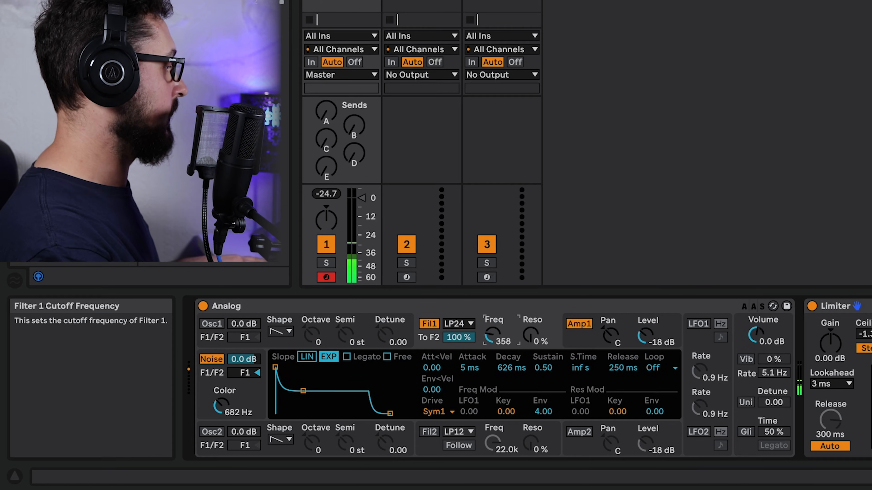
pyautogui.moveTo(497, 331); pyautogui.dragTo(530, 322)
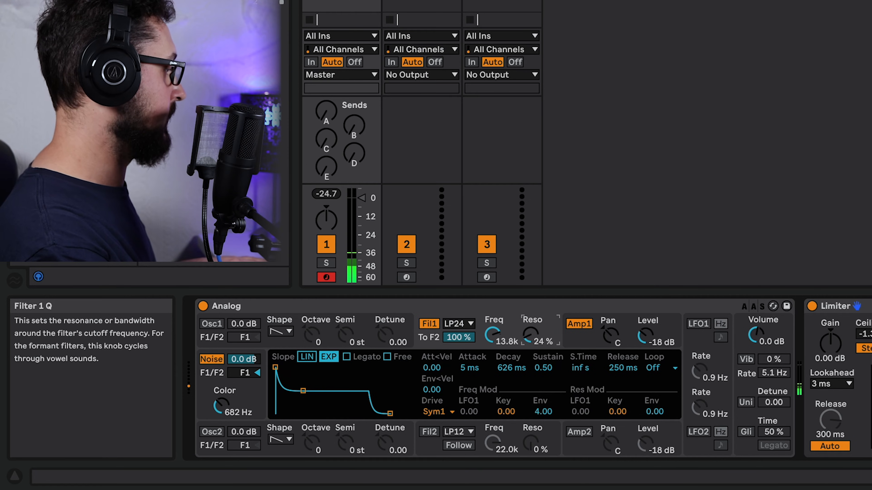
pyautogui.click(507, 341)
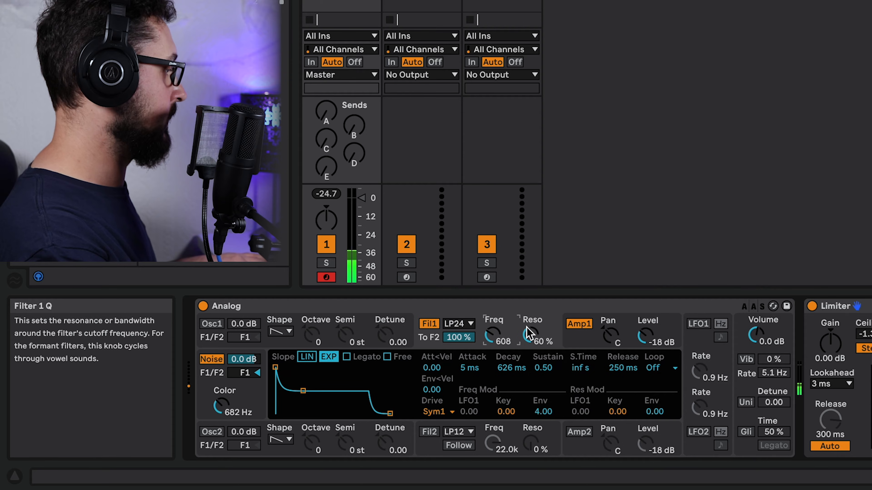
pyautogui.moveTo(530, 335); pyautogui.dragTo(530, 338)
pyautogui.click(492, 338)
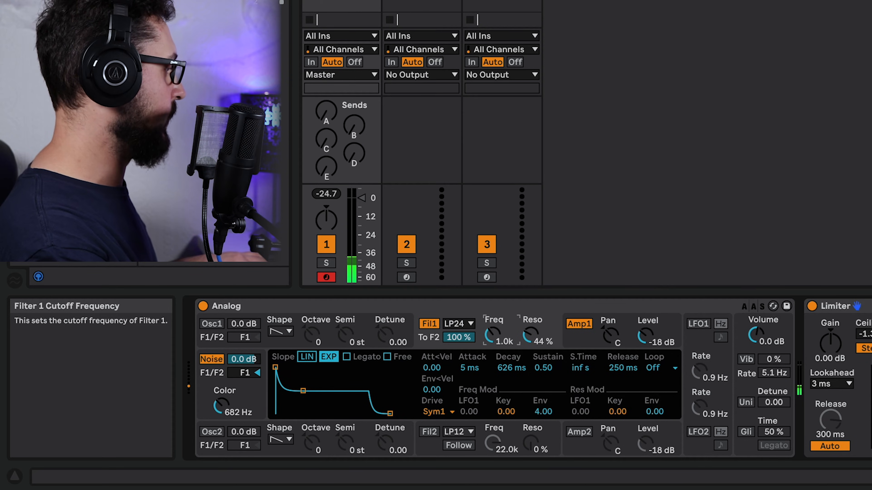
pyautogui.moveTo(646, 335); pyautogui.dragTo(645, 324)
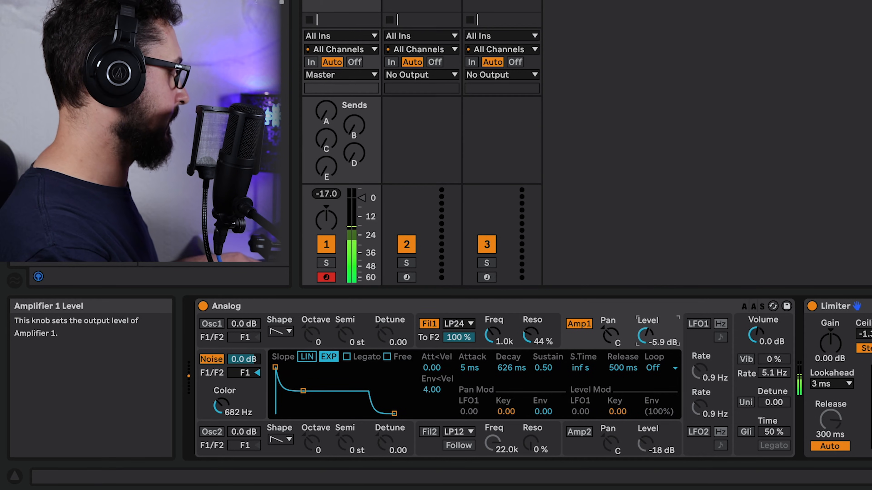
pyautogui.moveTo(492, 335); pyautogui.dragTo(534, 338)
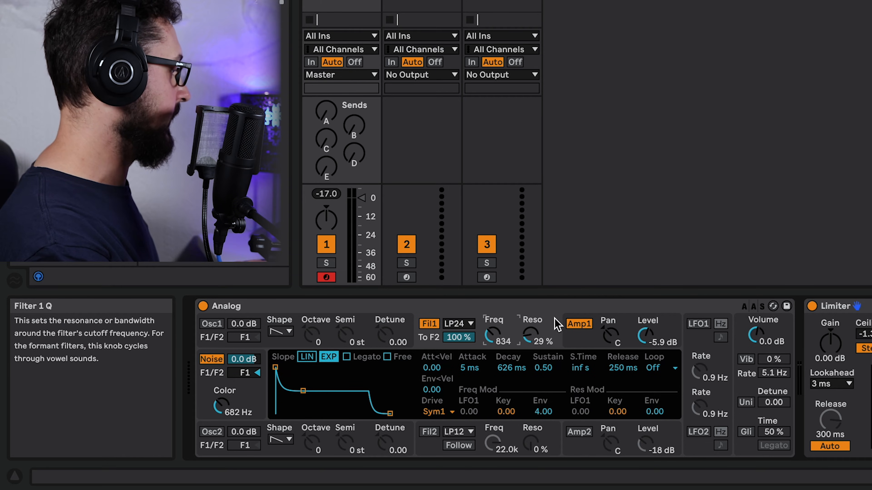
# - Shape the Amp 1 envelope with an attack of 8.42 s and a release of 15.0 s
pyautogui.click(578, 338)
pyautogui.moveTo(275, 367); pyautogui.dragTo(319, 367)
pyautogui.moveTo(394, 413); pyautogui.dragTo(414, 414)
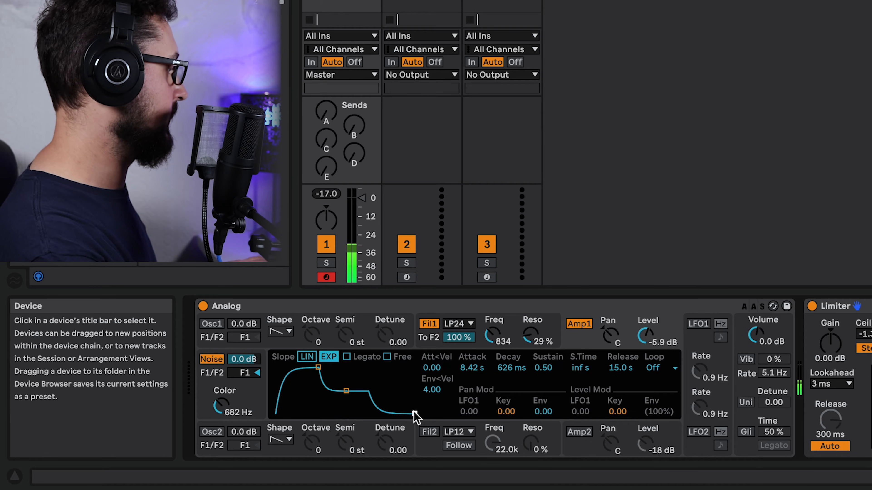
# - Shape the Filter 1 envelope with 70 ms attack, 965 ms decay, 1.00 sustain and 15.0 s release
pyautogui.click(430, 344)
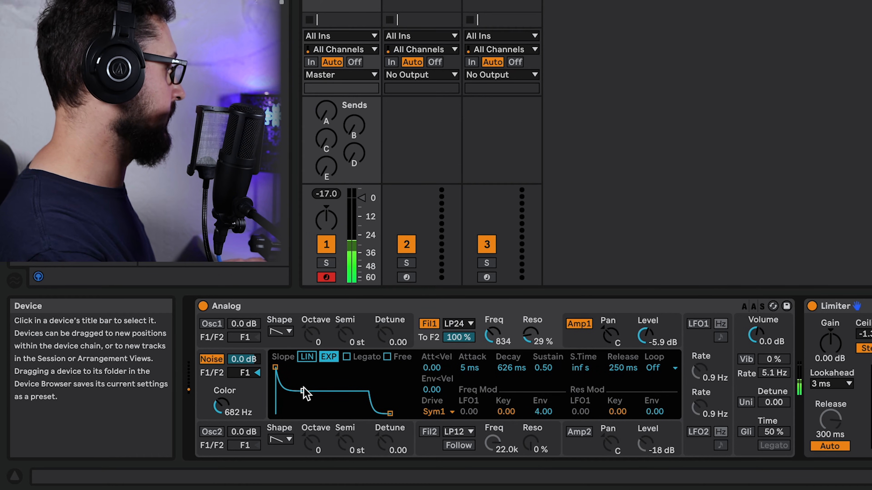
pyautogui.moveTo(303, 391); pyautogui.dragTo(306, 367)
pyautogui.moveTo(389, 413); pyautogui.dragTo(415, 414)
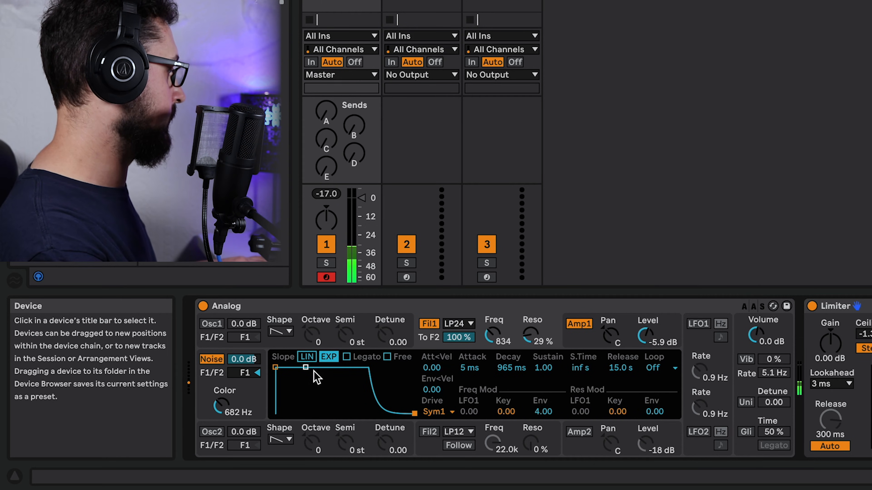
pyautogui.moveTo(276, 367); pyautogui.dragTo(290, 367)
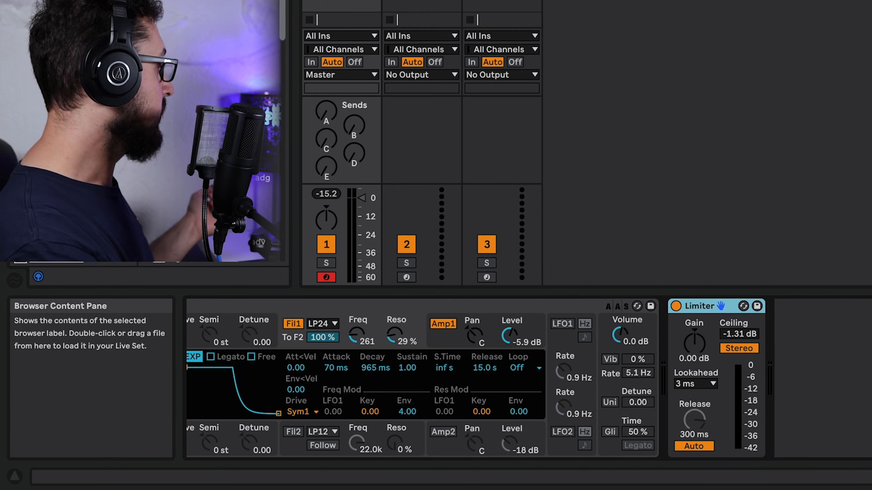
# - Insert an LFO device between Analog and the Limiter, with a depth of 10.2 % and a rate of 0.18 Hz
pyautogui.click(52, 83)
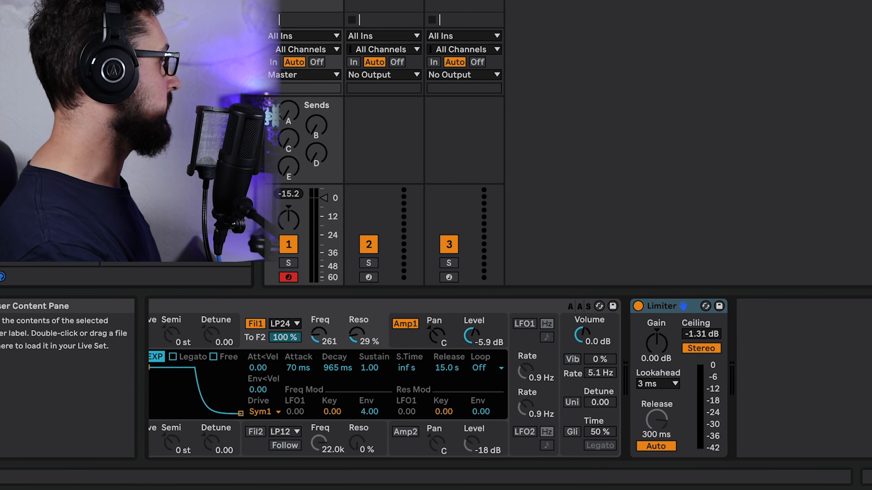
pyautogui.moveTo(137, 154); pyautogui.dragTo(601, 367)
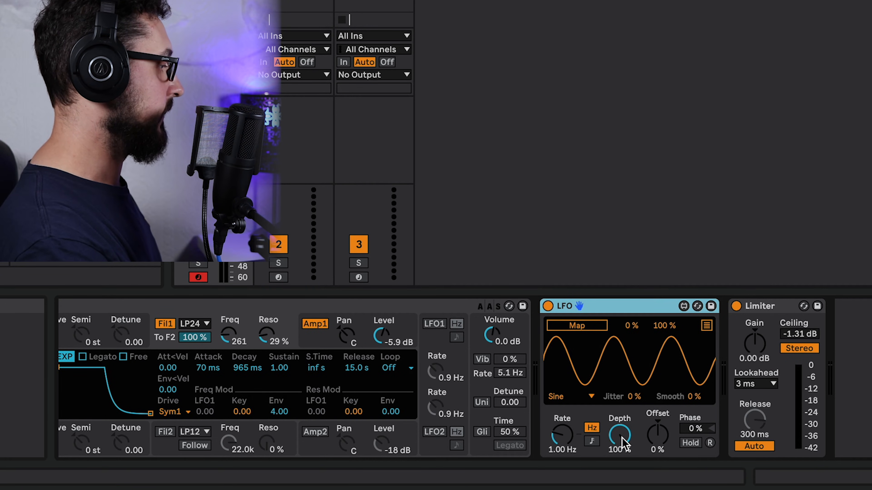
pyautogui.moveTo(619, 434)
pyautogui.mouseDown()
pyautogui.moveTo(619, 483)
pyautogui.moveTo(620, 438)
pyautogui.mouseUp()
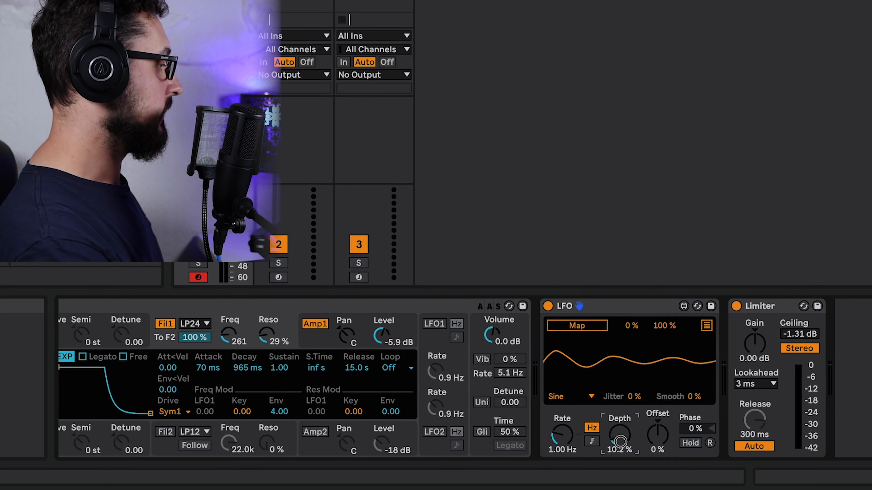
pyautogui.moveTo(567, 440); pyautogui.dragTo(564, 443)
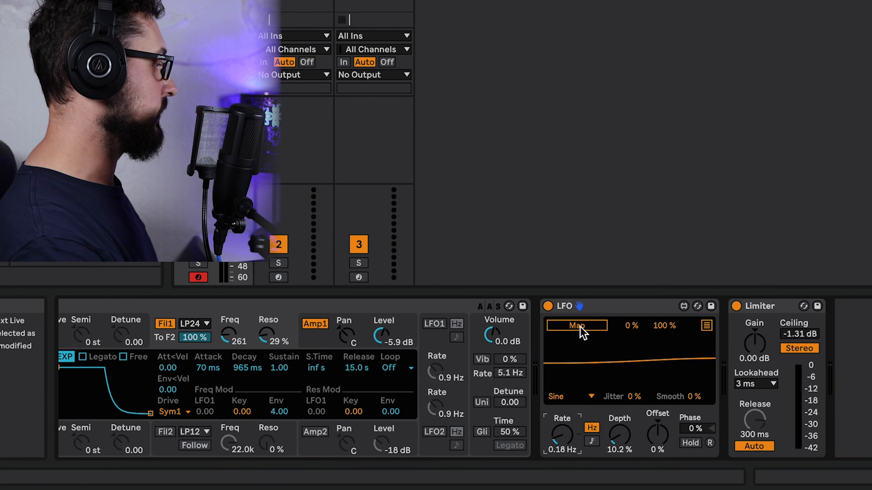
# - Map the LFO to Analog's Filter 1 frequency and set the LFO offset to -36 %
pyautogui.click(580, 335)
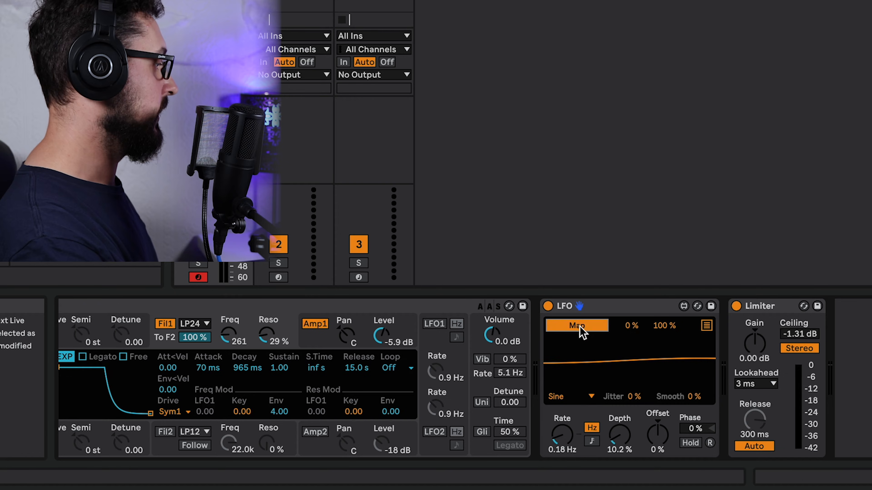
pyautogui.click(235, 336)
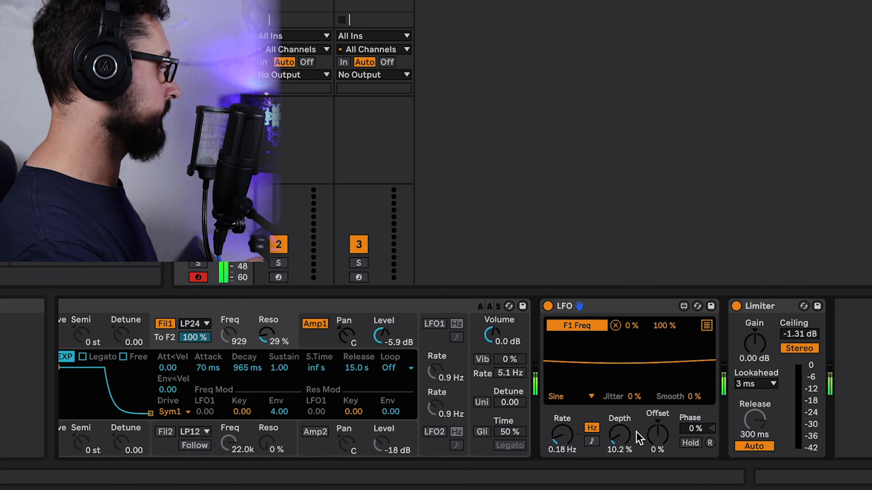
pyautogui.moveTo(652, 441); pyautogui.dragTo(653, 444)
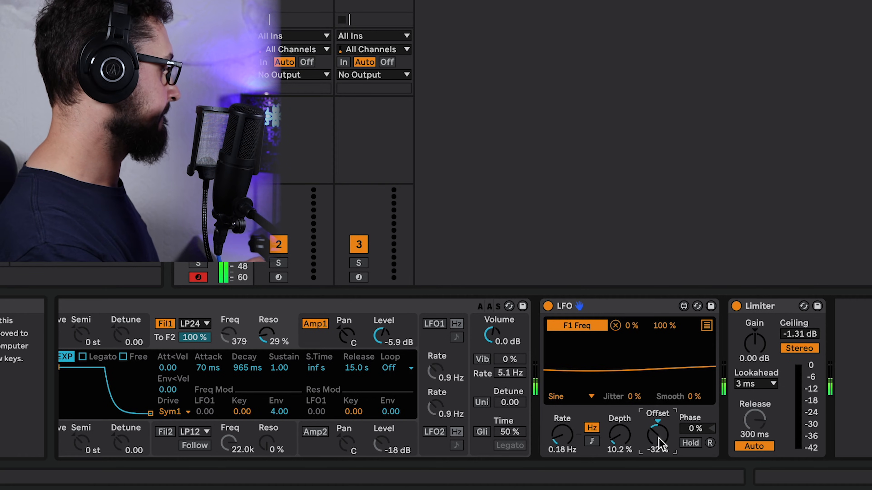
pyautogui.moveTo(660, 436); pyautogui.dragTo(659, 442)
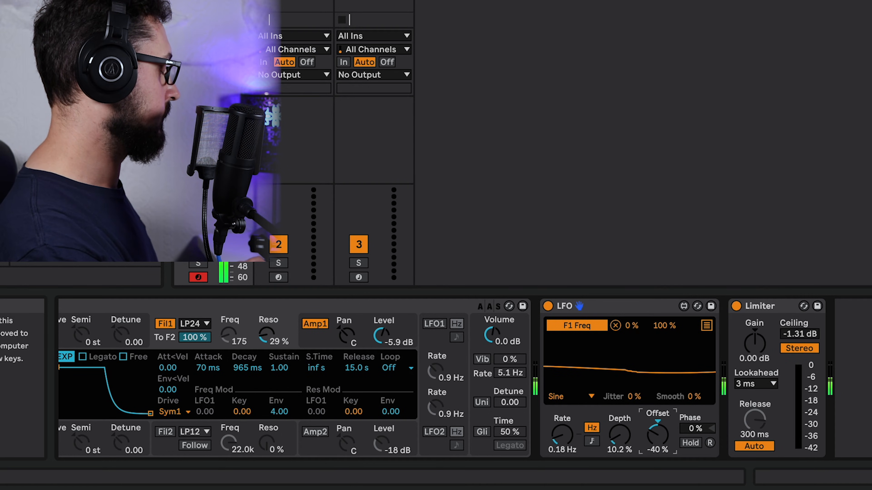
pyautogui.click(659, 437)
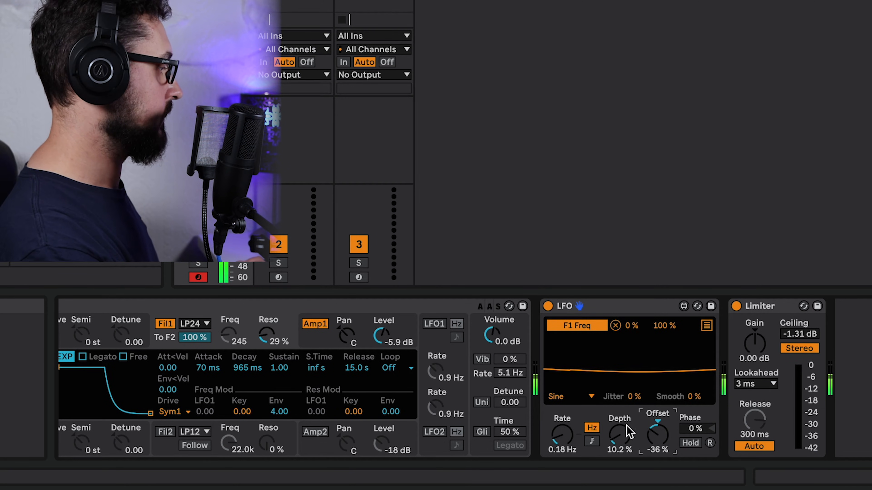
# - Set the Amp 1 envelope's velocity modulation (Env<Vel) to 0.00
pyautogui.click(324, 343)
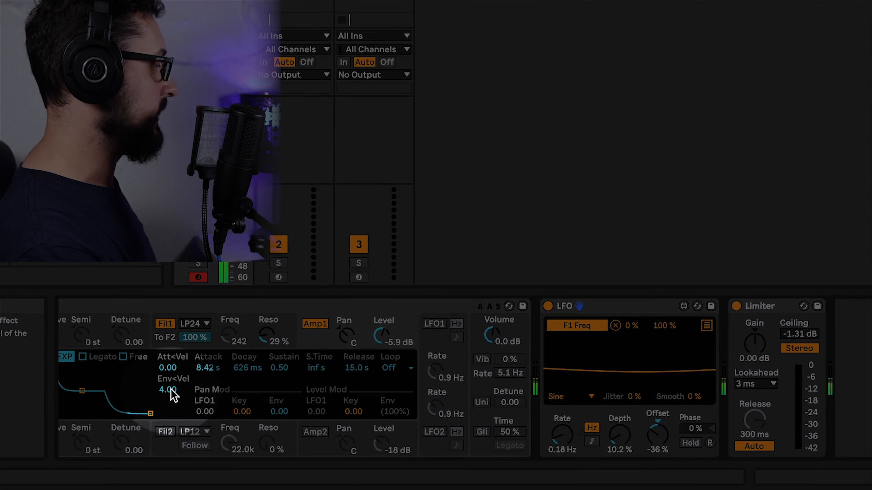
pyautogui.moveTo(170, 388); pyautogui.dragTo(170, 412)
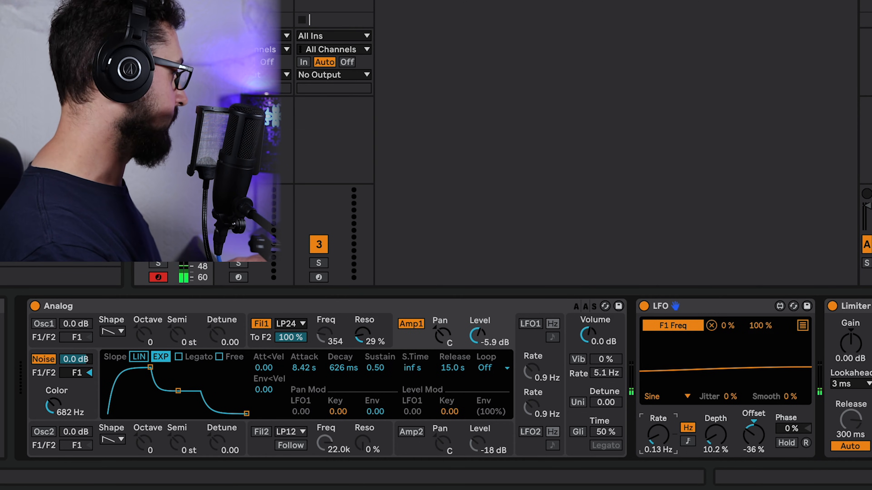
# - Insert a second LFO before the Limiter, with a rate of 0.11 Hz and a depth of 52.8 %
pyautogui.moveTo(781, 260); pyautogui.dragTo(808, 345)
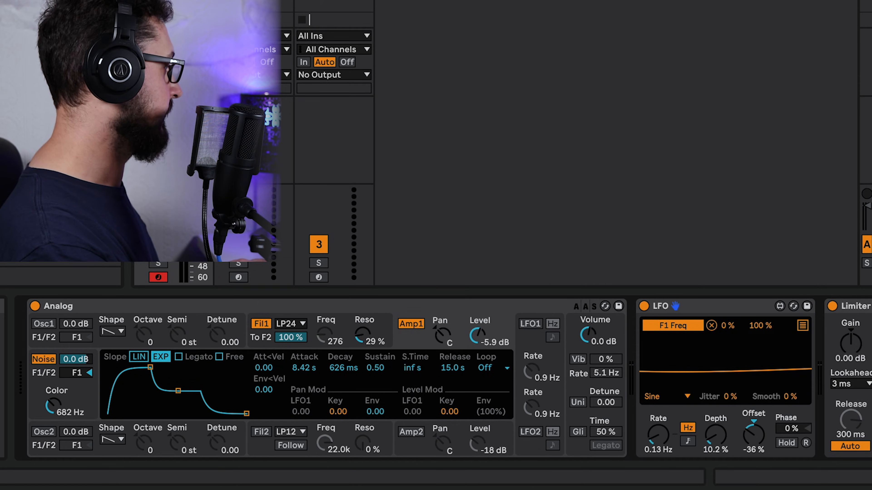
pyautogui.moveTo(62, 172); pyautogui.dragTo(819, 353)
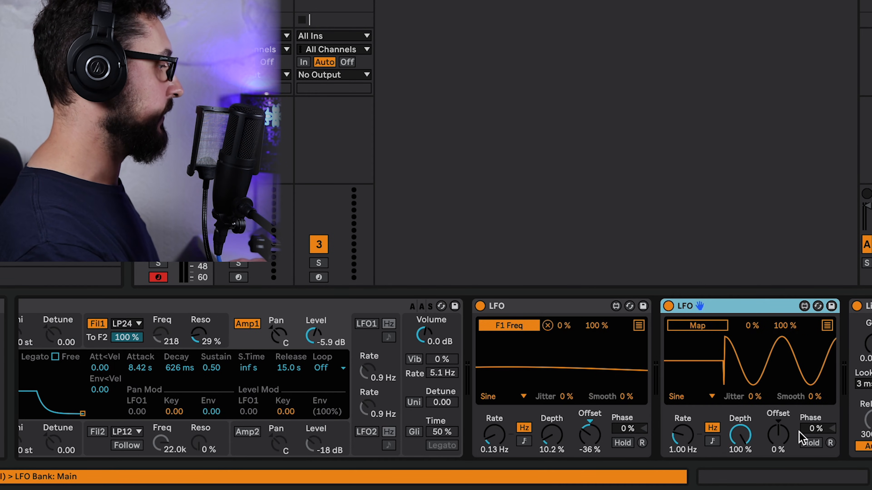
pyautogui.moveTo(689, 439); pyautogui.dragTo(687, 442)
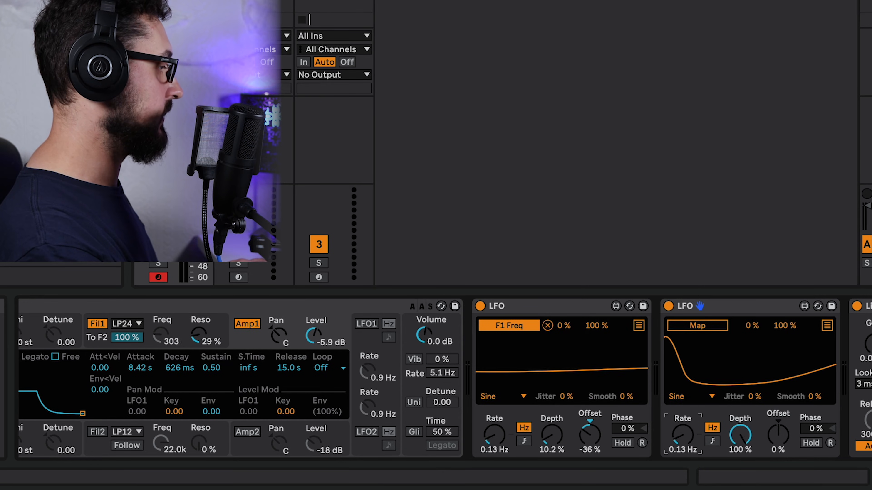
pyautogui.moveTo(745, 439); pyautogui.dragTo(745, 457)
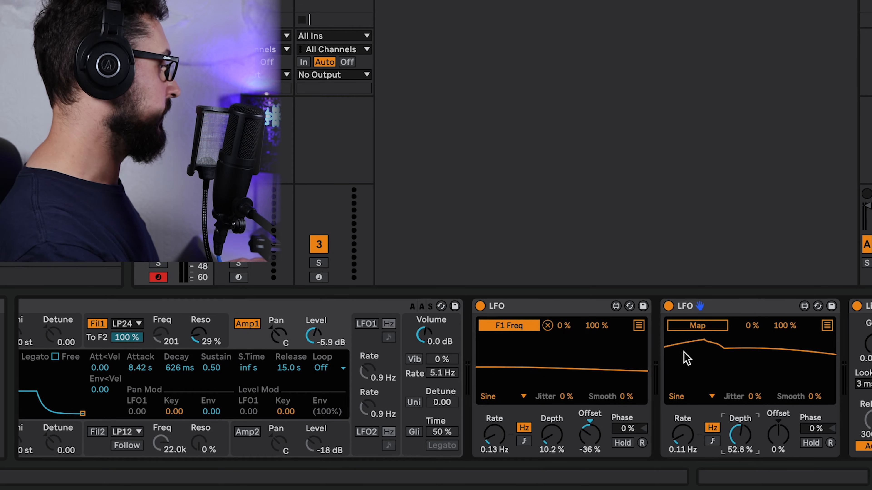
# - Map the second LFO to the first LFO's rate, and set its depth to 11.0 % and offset to -77 %
pyautogui.click(695, 326)
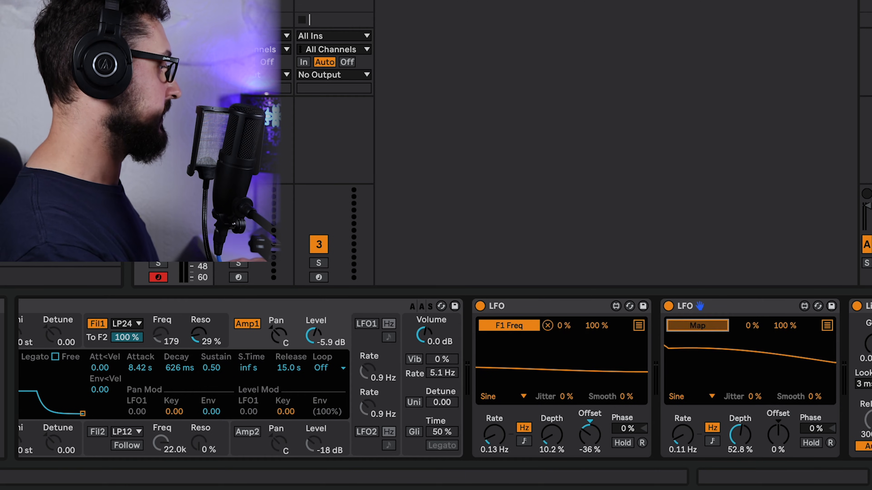
pyautogui.click(501, 436)
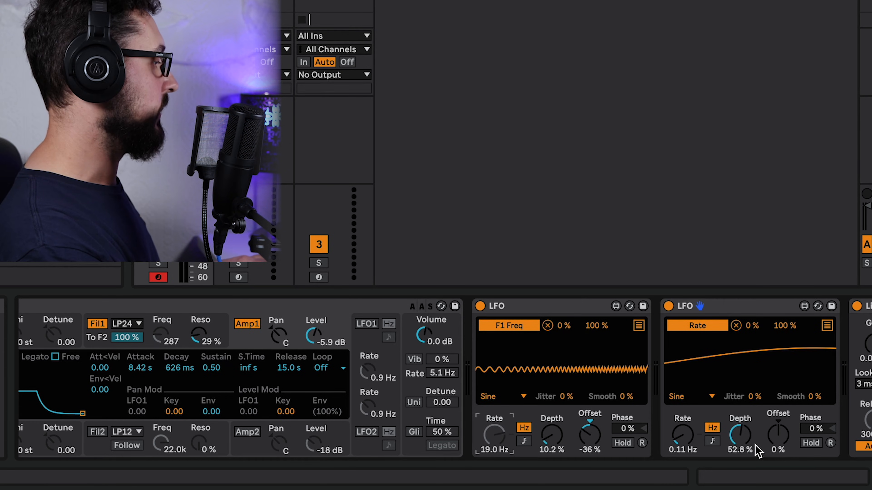
pyautogui.moveTo(778, 440); pyautogui.dragTo(738, 428)
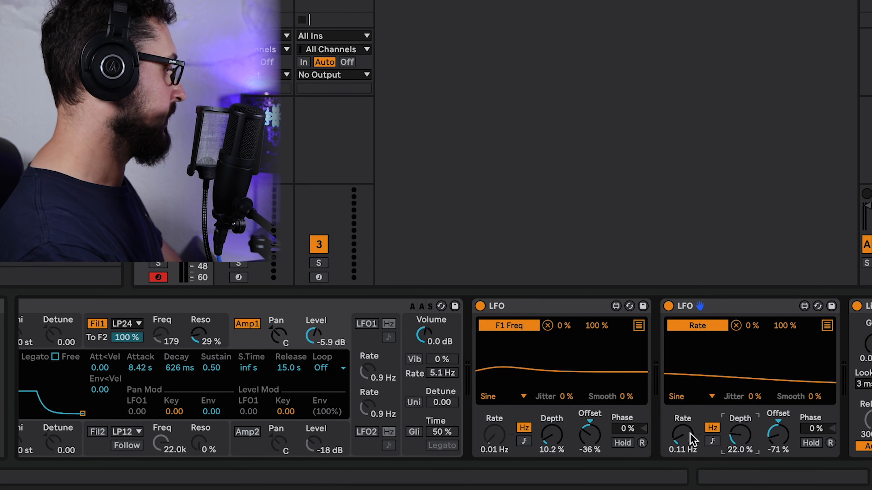
pyautogui.moveTo(743, 441); pyautogui.dragTo(742, 452)
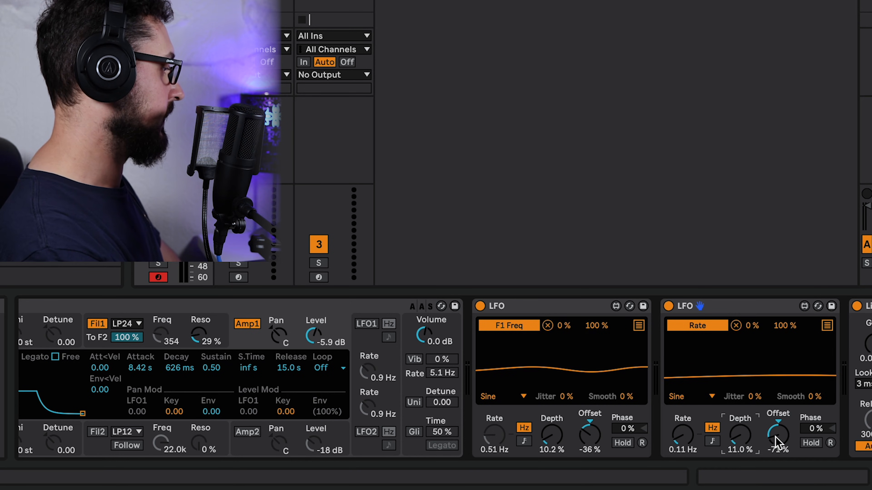
pyautogui.moveTo(775, 436); pyautogui.dragTo(774, 438)
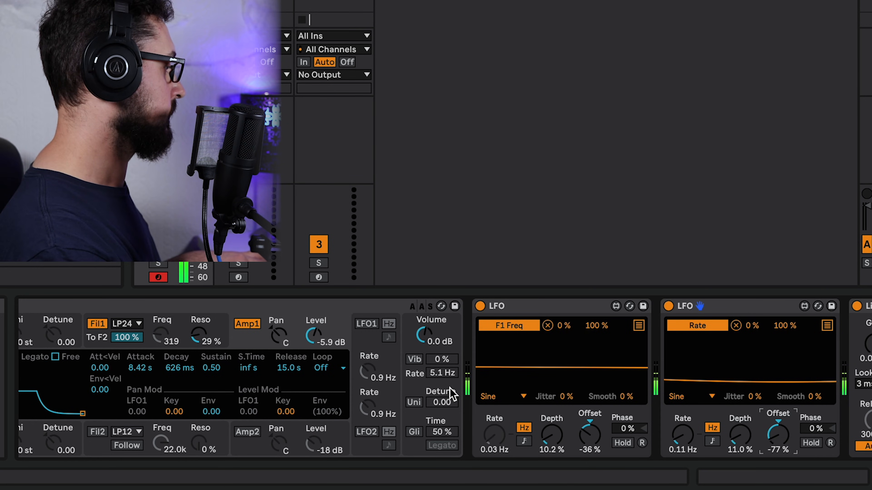
# - Raise the sustain of Analog's Amp 1 envelope to 1.00, with a decay of 542 ms
pyautogui.hscroll(-5, 443, 378)
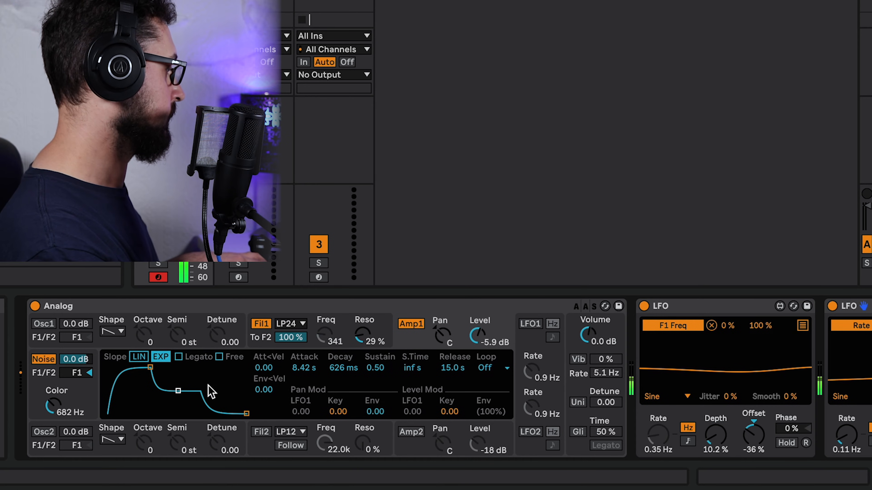
pyautogui.moveTo(178, 391); pyautogui.dragTo(176, 367)
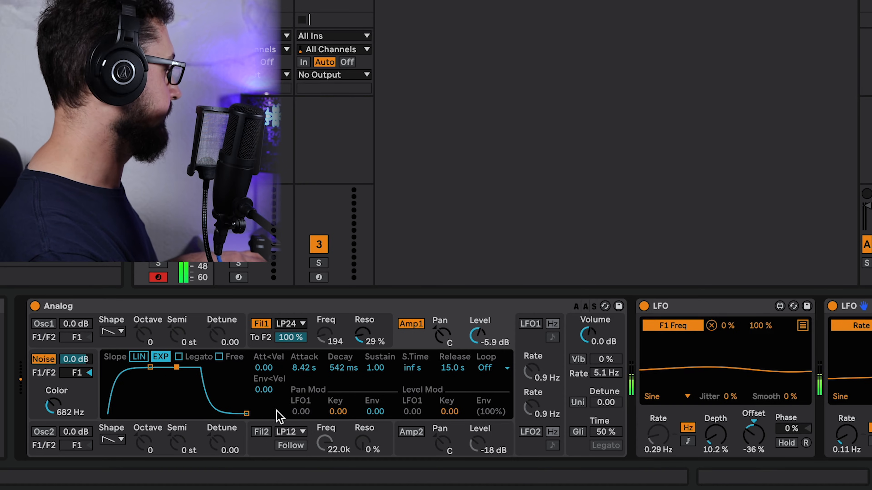
# - Insert a third LFO before the Limiter and set its waveform to Random
pyautogui.hscroll(4, 446, 377)
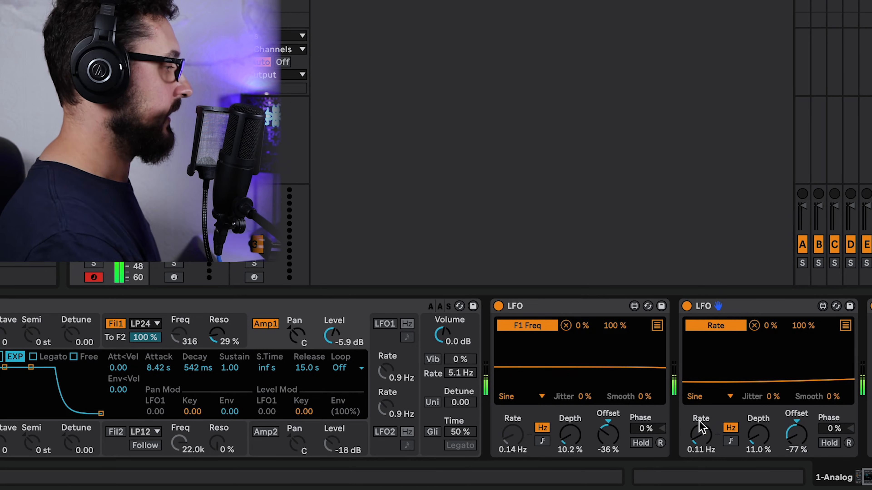
pyautogui.hscroll(4, 701, 423)
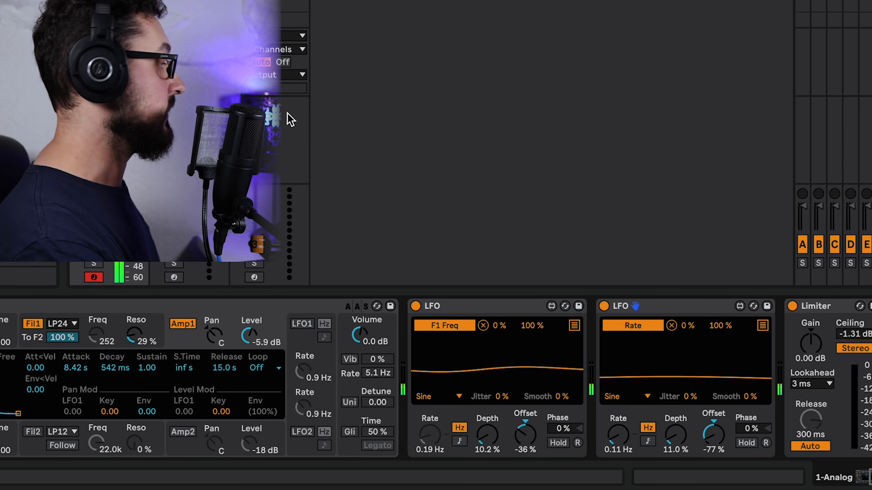
pyautogui.moveTo(871, 327); pyautogui.dragTo(787, 352)
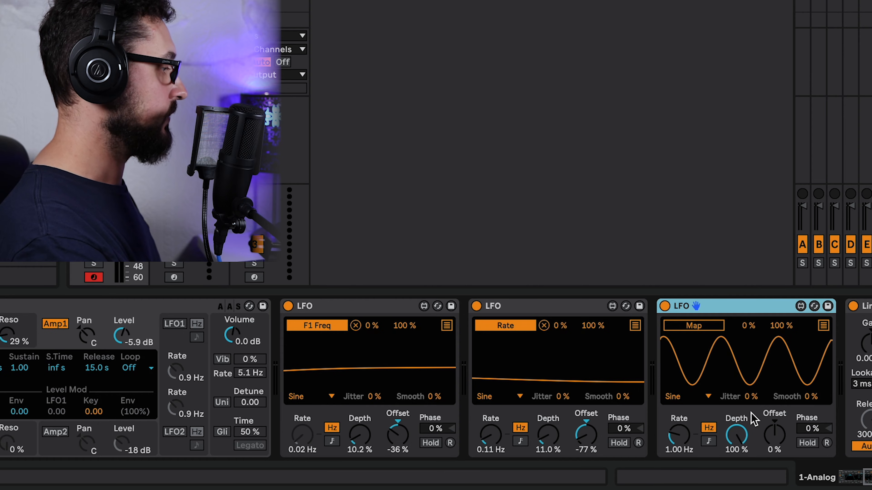
pyautogui.click(707, 398)
pyautogui.click(692, 377)
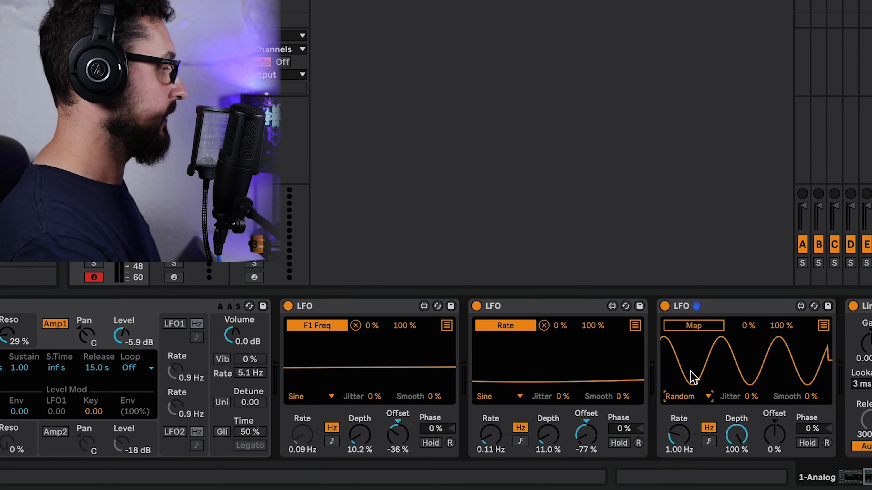
# - Set the random LFO's depth to 18.1 %, offset to -86 % and rate to 0.52 Hz
pyautogui.moveTo(740, 436); pyautogui.dragTo(736, 446)
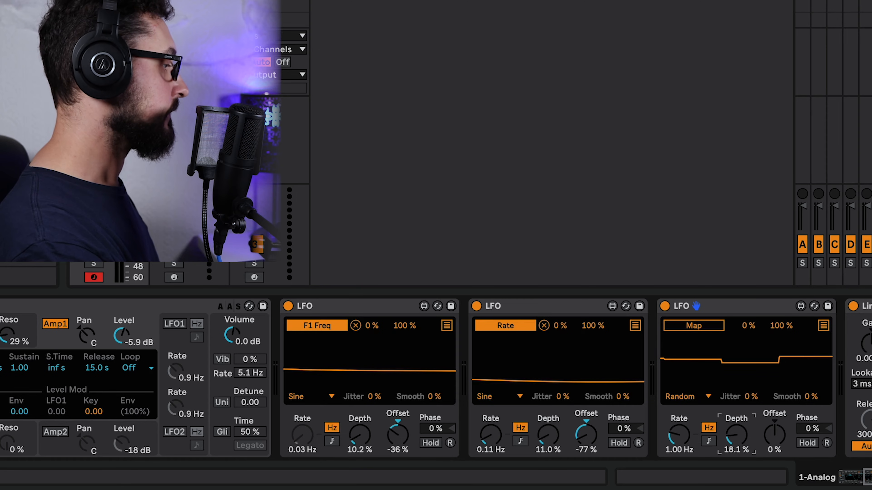
pyautogui.moveTo(776, 440); pyautogui.dragTo(776, 467)
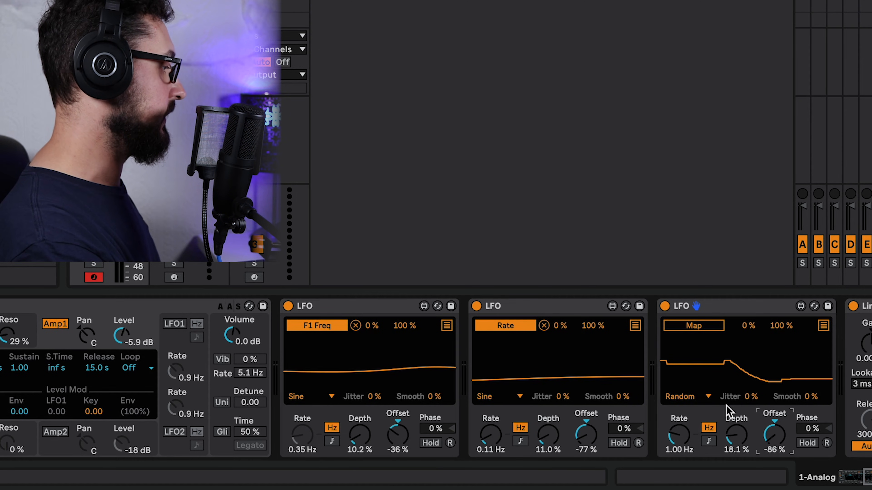
pyautogui.click(681, 435)
pyautogui.moveTo(681, 435); pyautogui.dragTo(682, 440)
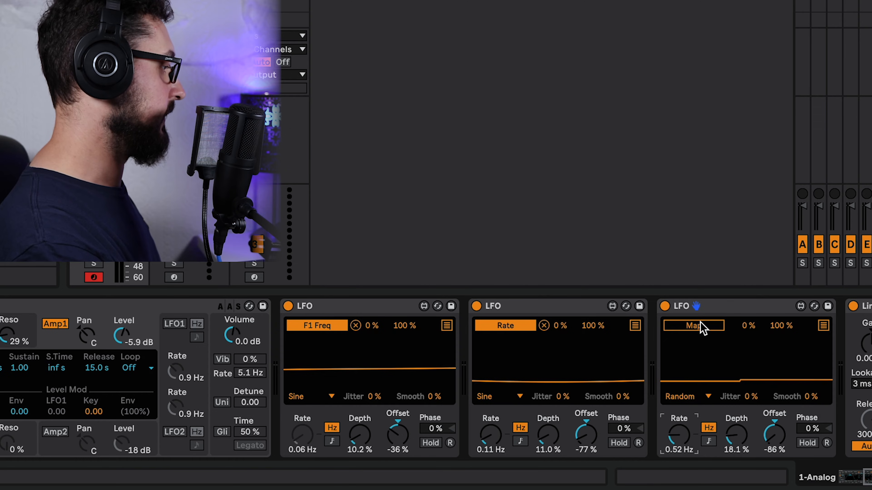
# - Map the random LFO to the second LFO's rate and set the random LFO's offset to -69 %
pyautogui.click(702, 329)
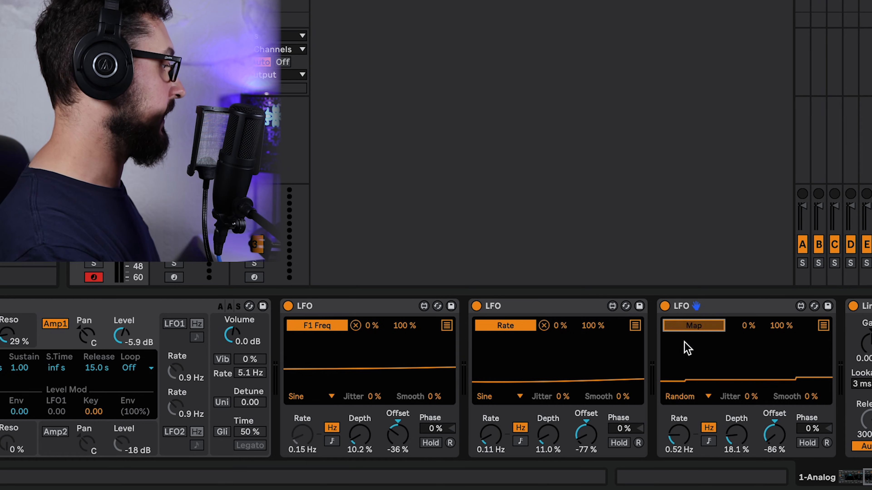
pyautogui.click(495, 439)
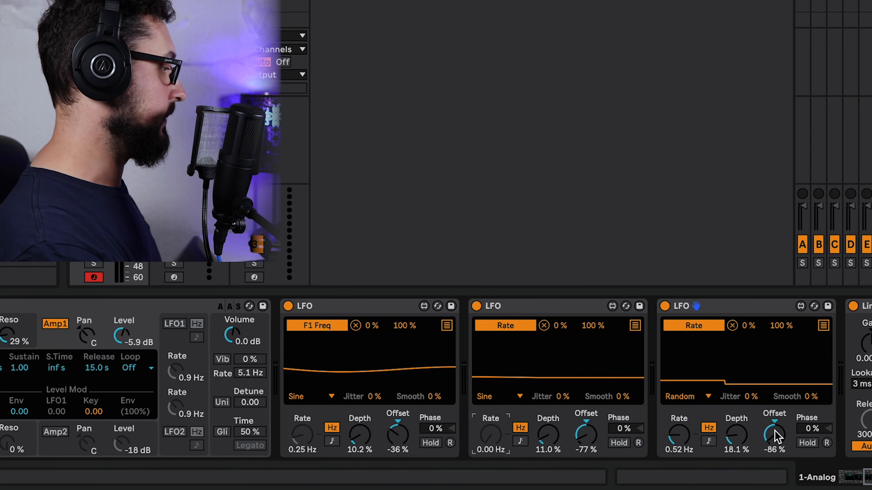
pyautogui.moveTo(775, 432); pyautogui.dragTo(779, 418)
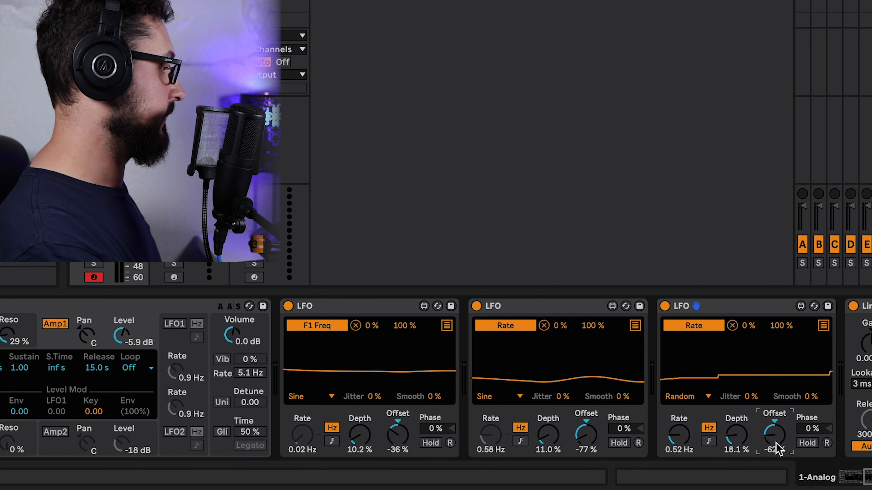
pyautogui.moveTo(776, 432); pyautogui.dragTo(776, 431)
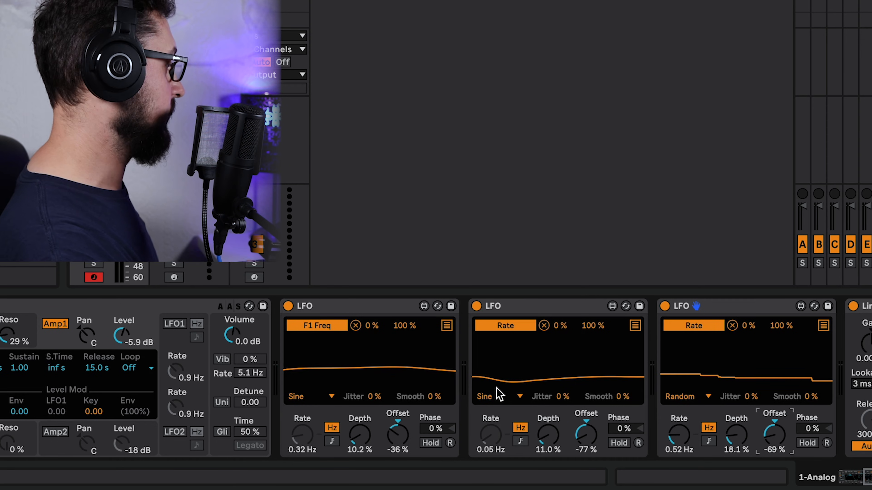
# - Rename the LFO that modulates the filter frequency as "Main Freq LFO"
pyautogui.click(351, 306)
pyautogui.press('super+r')
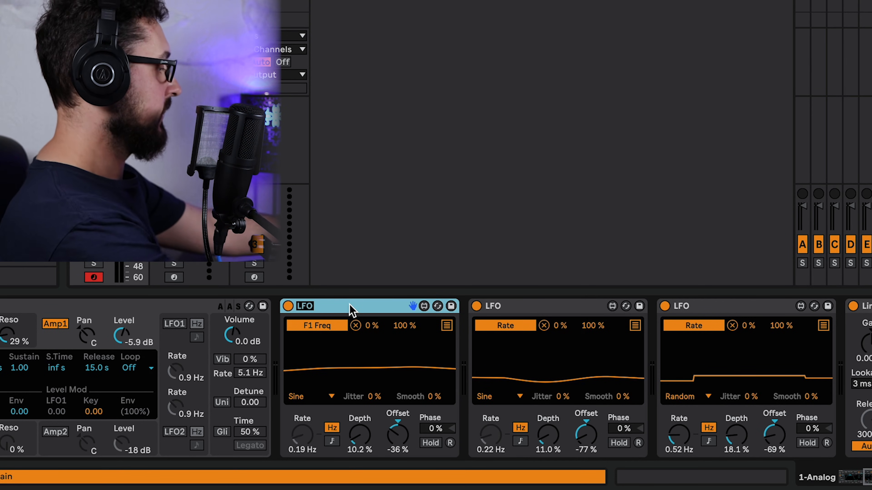
pyautogui.write('M')
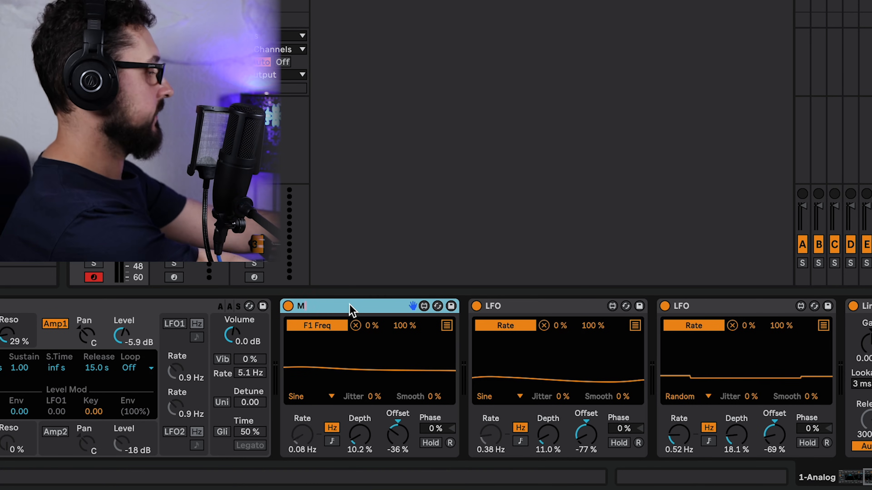
pyautogui.write('ain Freq LF')
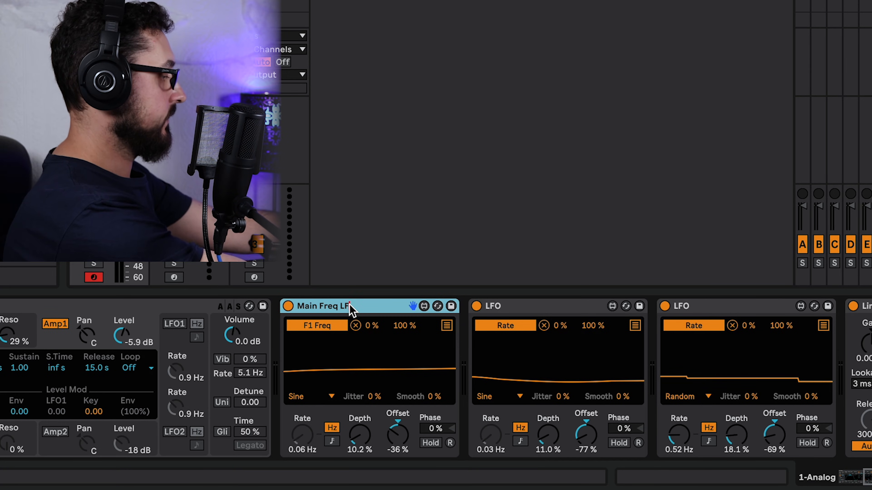
pyautogui.write('O')
pyautogui.click(619, 305)
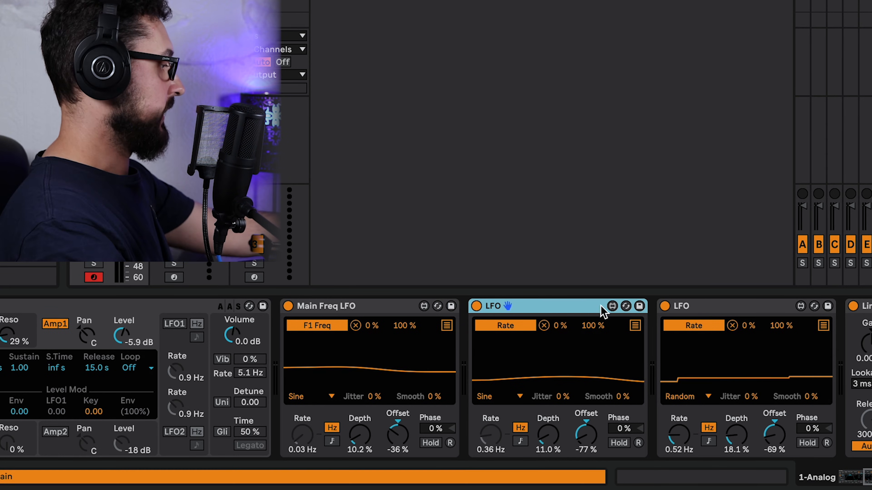
# - Rename the third LFO, with the random waveform, as "Random LFO"
pyautogui.click(705, 306)
pyautogui.press('super+r')
pyautogui.write('R')
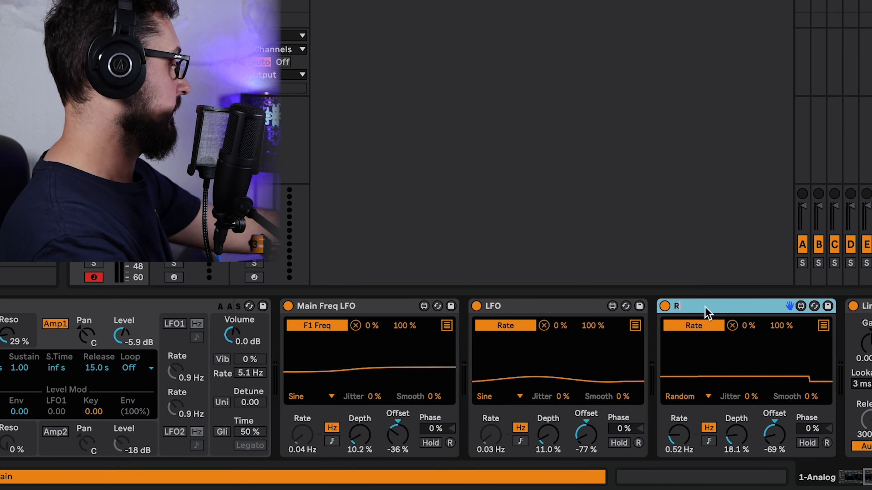
pyautogui.write('andom LFO')
# - Rename the second LFO, which modulates the main LFO's rate, as "Modifying LFO"
pyautogui.click(559, 309)
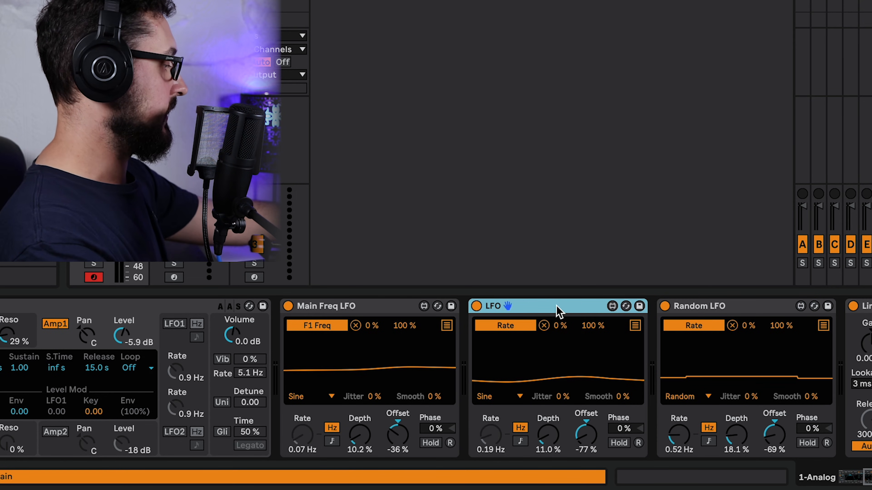
pyautogui.press('super+r')
pyautogui.write('Modif')
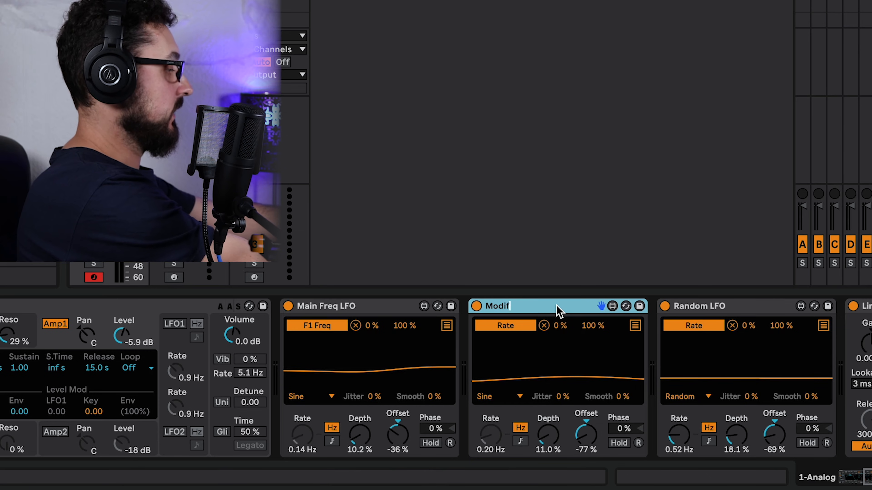
pyautogui.write('ying LFO')
pyautogui.press('Return')
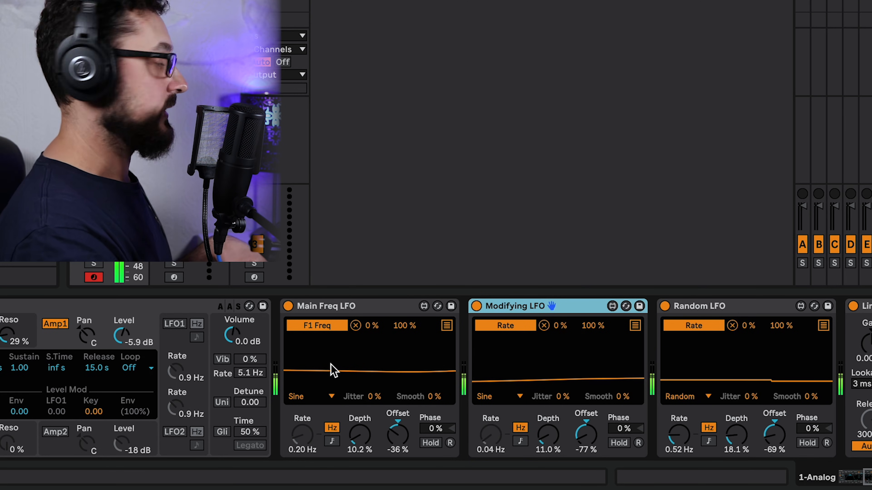
# - Lower Analog's Filter 1 resonance to 22 %
pyautogui.moveTo(870, 478); pyautogui.dragTo(862, 478)
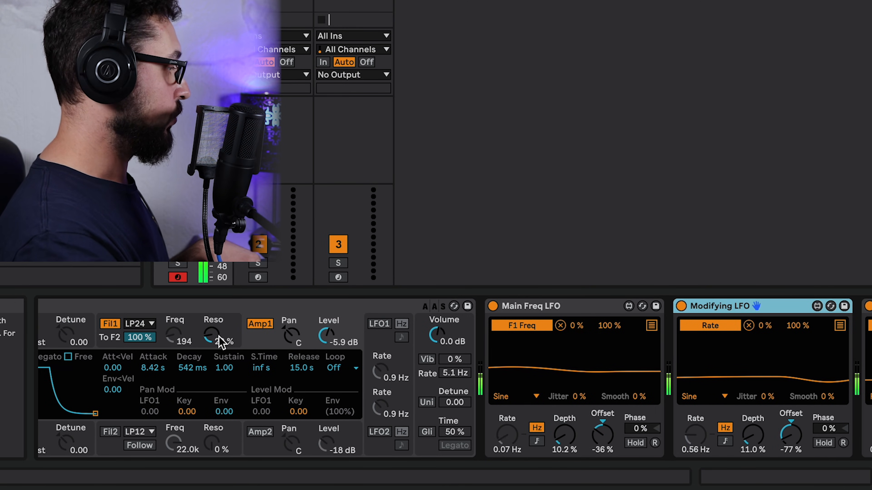
pyautogui.click(215, 332)
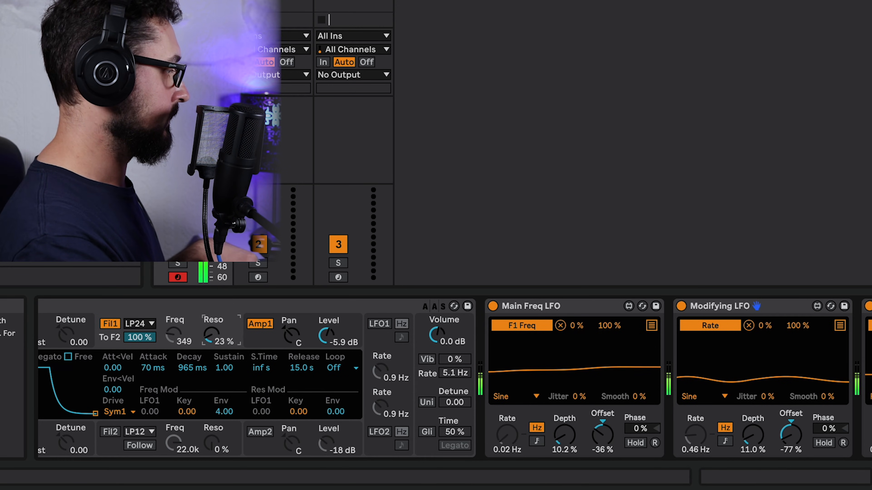
pyautogui.moveTo(215, 333); pyautogui.dragTo(214, 337)
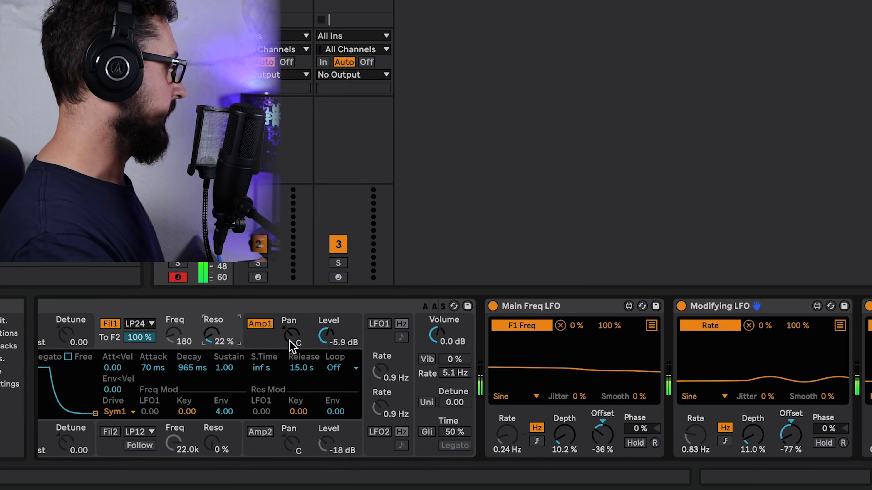
# - Enable Analog's LFO1 at 0.3 Hz and set its modulation of the Filter 1 resonance to 0.12
pyautogui.moveTo(376, 351); pyautogui.dragTo(376, 374)
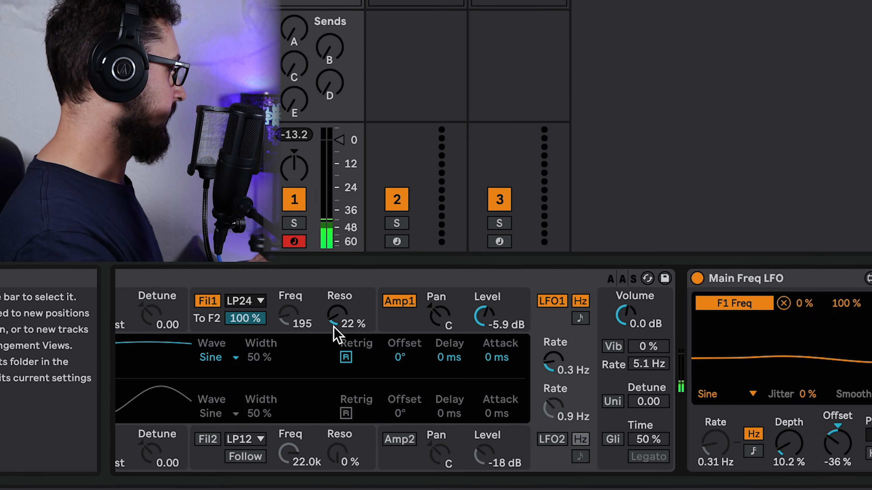
pyautogui.click(368, 292)
pyautogui.moveTo(400, 415); pyautogui.dragTo(400, 404)
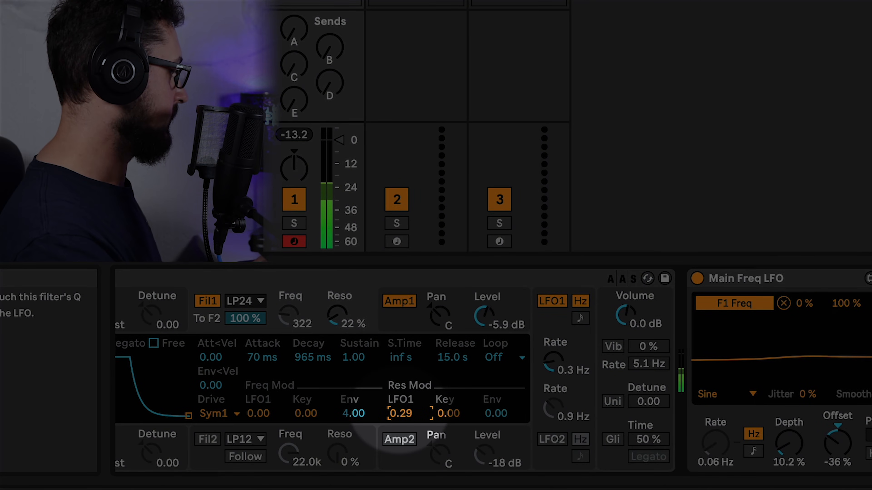
pyautogui.moveTo(400, 414); pyautogui.dragTo(400, 417)
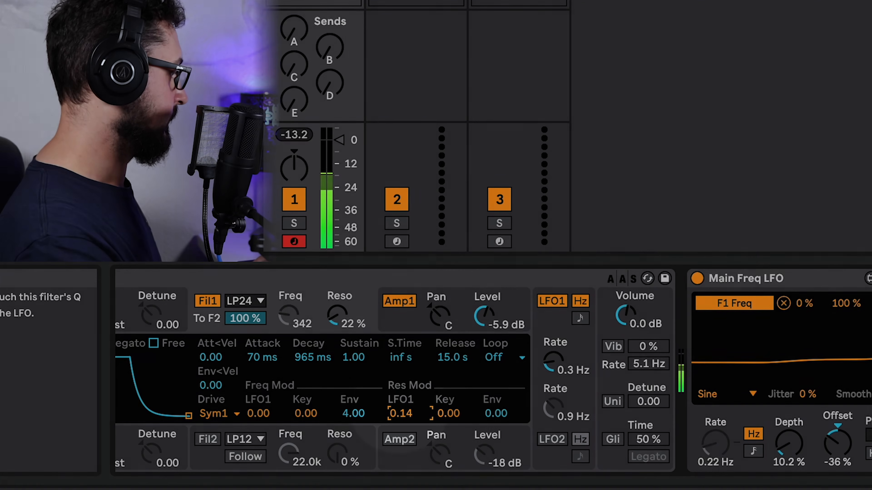
pyautogui.moveTo(412, 415); pyautogui.dragTo(412, 417)
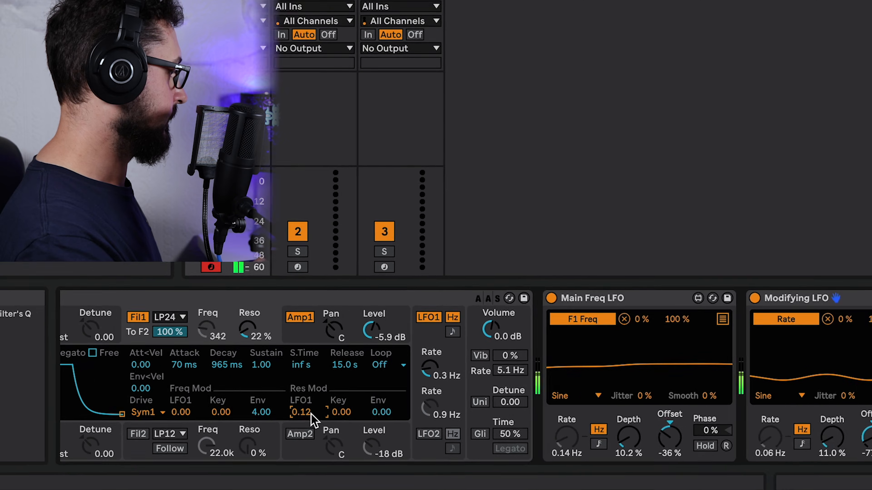
# - Set the Filter 1 resonance to 18 % and the Main Freq LFO's offset to -42 %
pyautogui.moveTo(871, 481); pyautogui.dragTo(869, 481)
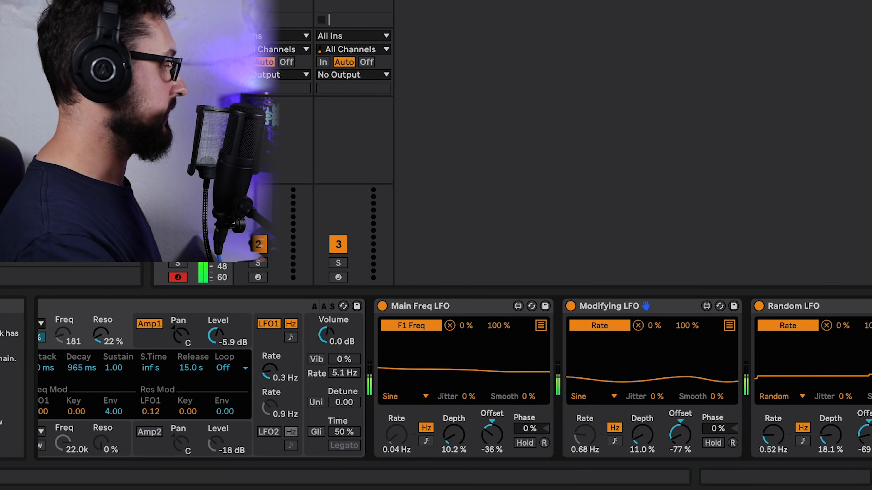
pyautogui.moveTo(869, 481); pyautogui.dragTo(871, 481)
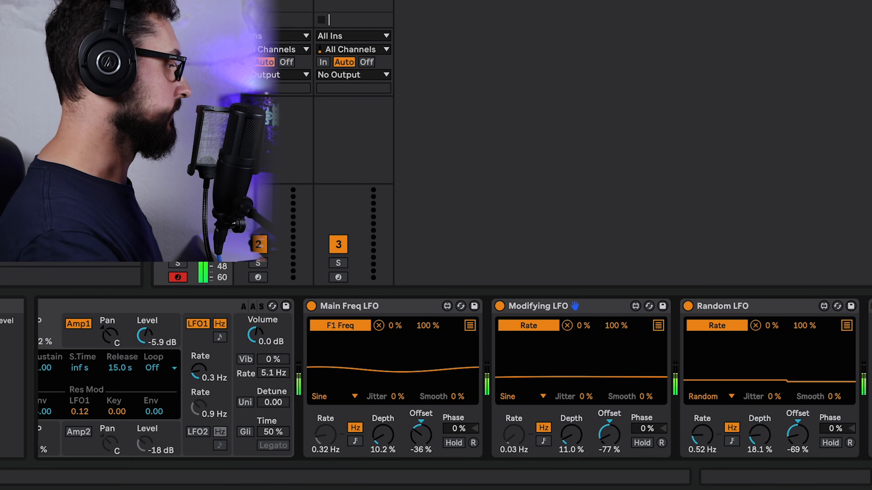
pyautogui.hscroll(-2, 454, 377)
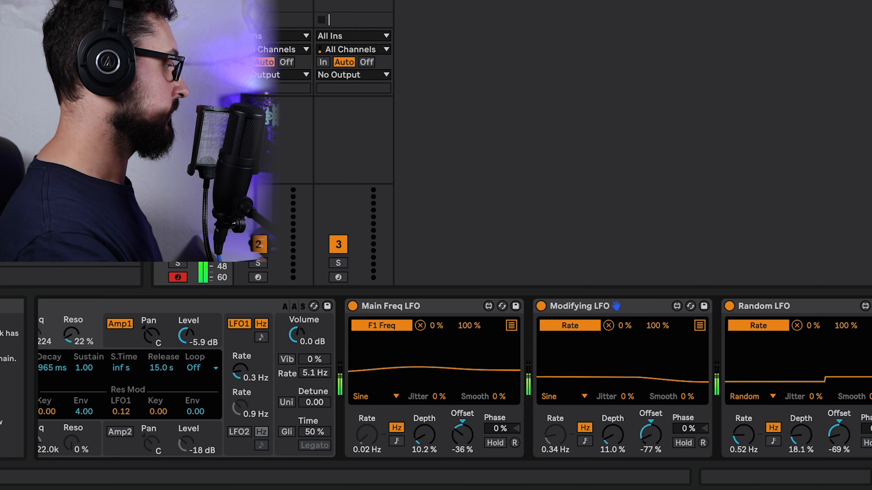
pyautogui.hscroll(-3, 316, 365)
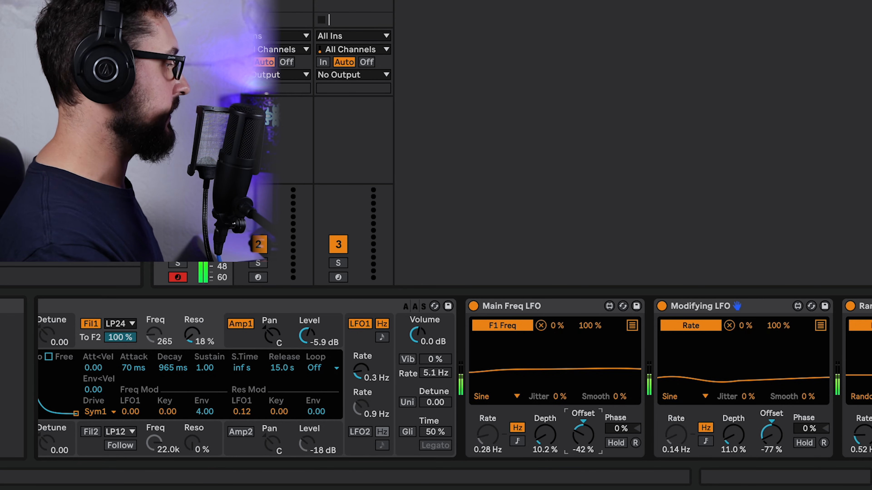
# - Lower Analog's Amp 1 level to -16 dB
pyautogui.moveTo(312, 330); pyautogui.dragTo(312, 332)
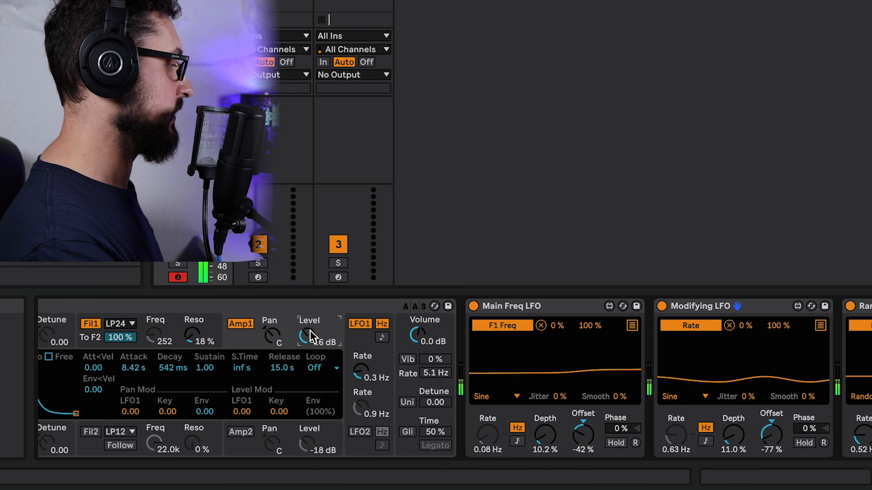
pyautogui.hscroll(-2, 453, 378)
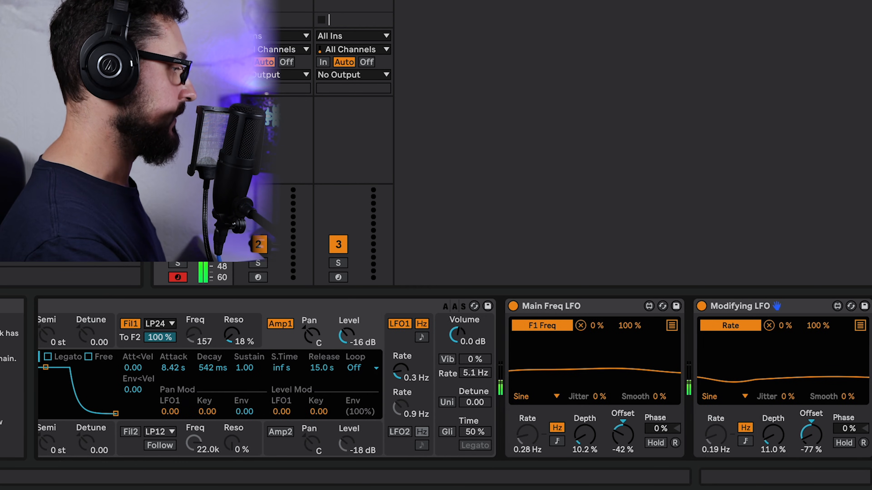
pyautogui.hscroll(4, 453, 377)
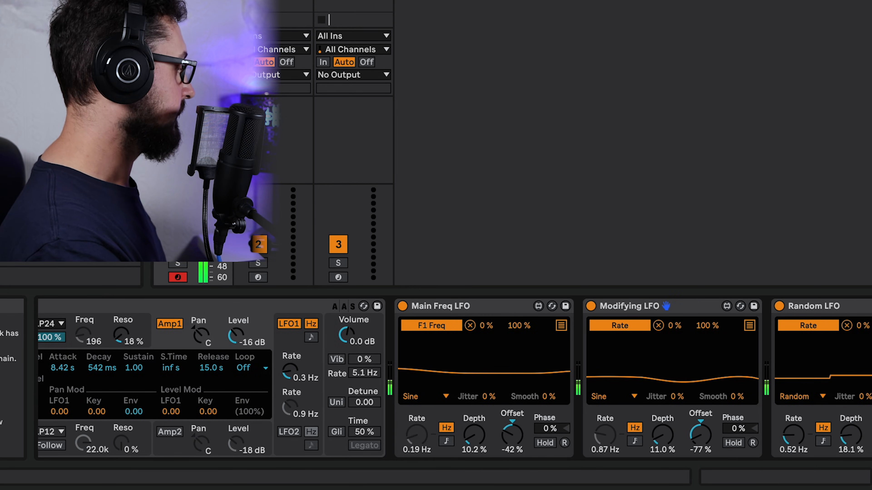
# - Set the Random LFO's rate to 0.32 Hz and offset to -89 %, and the Modifying LFO's offset to -84 %
pyautogui.hscroll(-7, 666, 306)
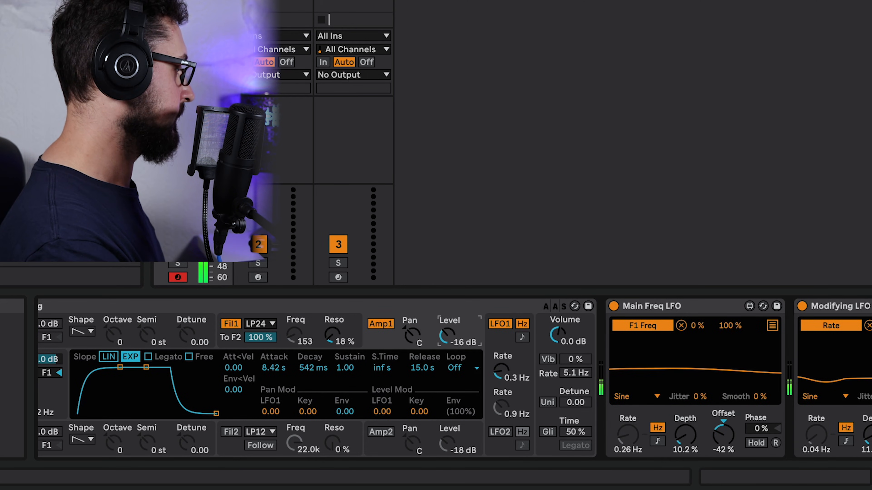
pyautogui.hscroll(4, 766, 306)
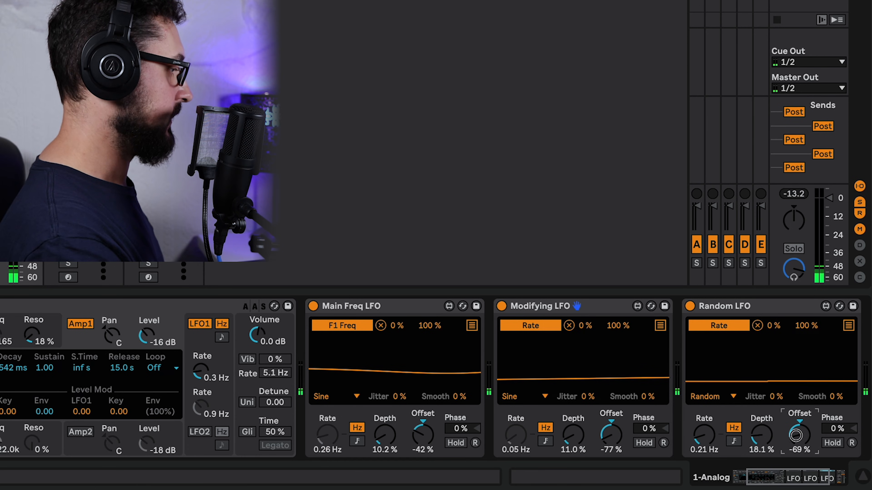
pyautogui.moveTo(712, 436); pyautogui.dragTo(713, 433)
pyautogui.click(799, 434)
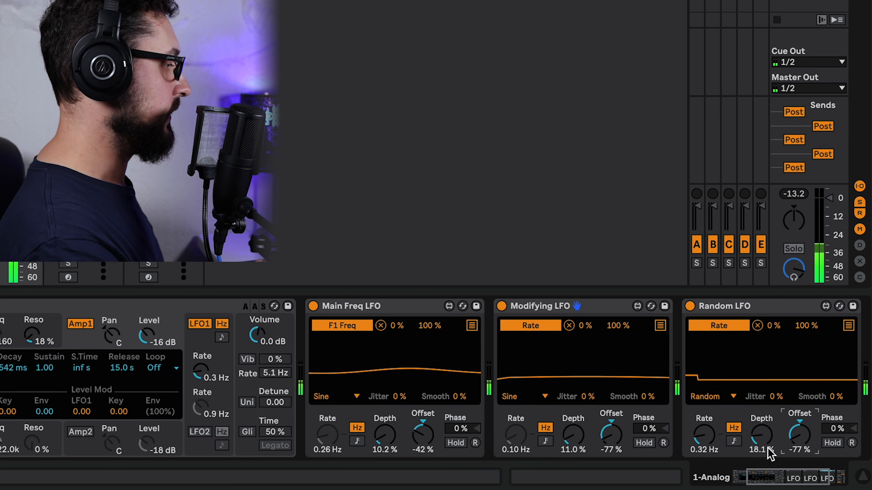
pyautogui.moveTo(610, 433); pyautogui.dragTo(611, 436)
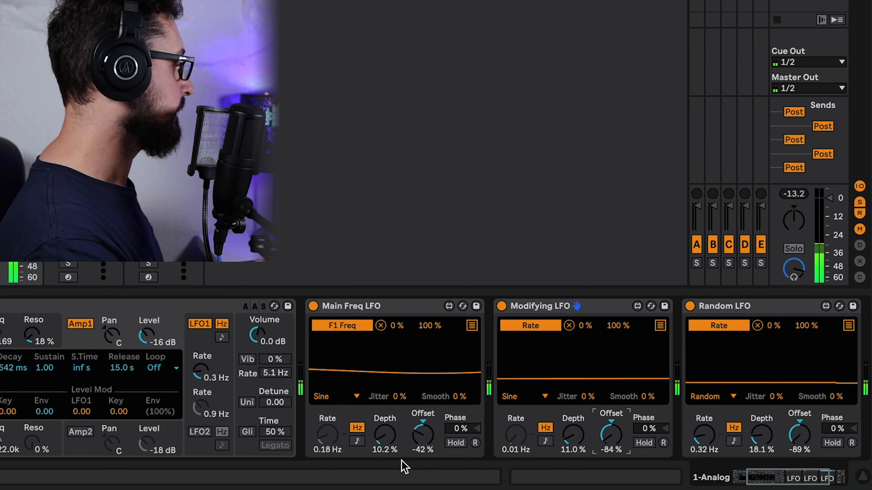
# - Insert a Saturator between the Random LFO and the Limiter and group it into an Audio Effect Rack
pyautogui.moveTo(800, 478); pyautogui.dragTo(838, 467)
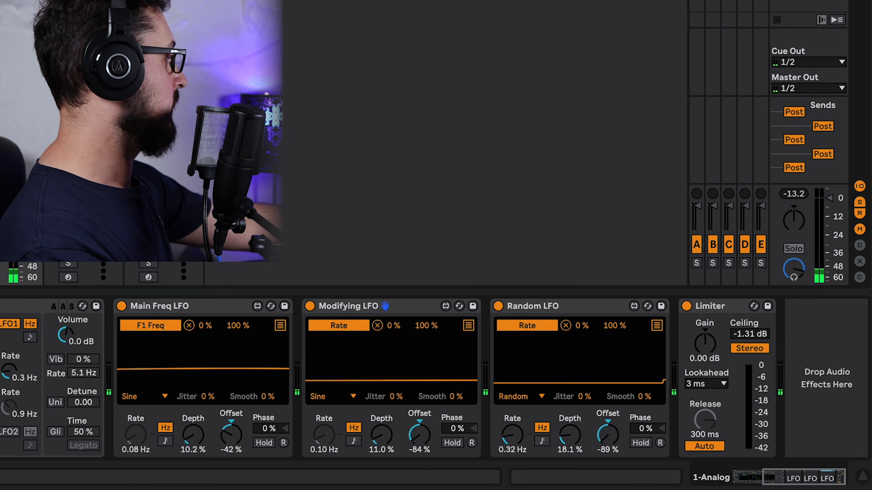
pyautogui.moveTo(576, 182); pyautogui.dragTo(678, 335)
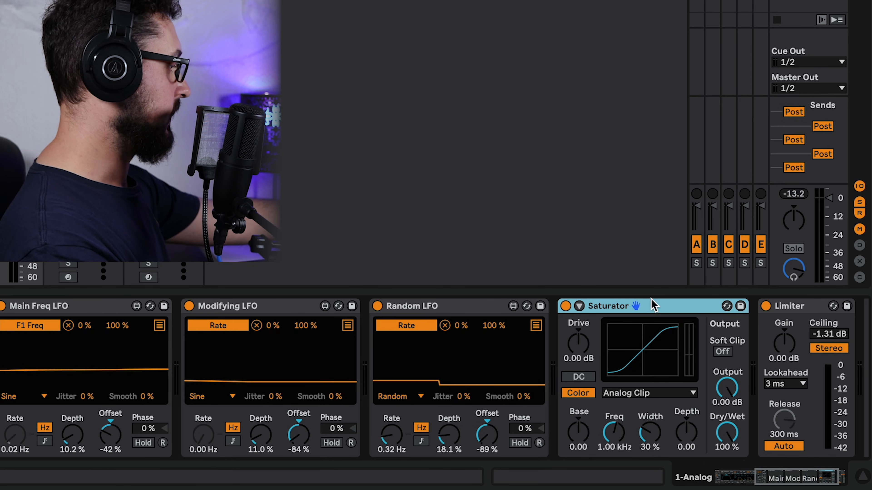
pyautogui.hotkey('ctrl', 'g')
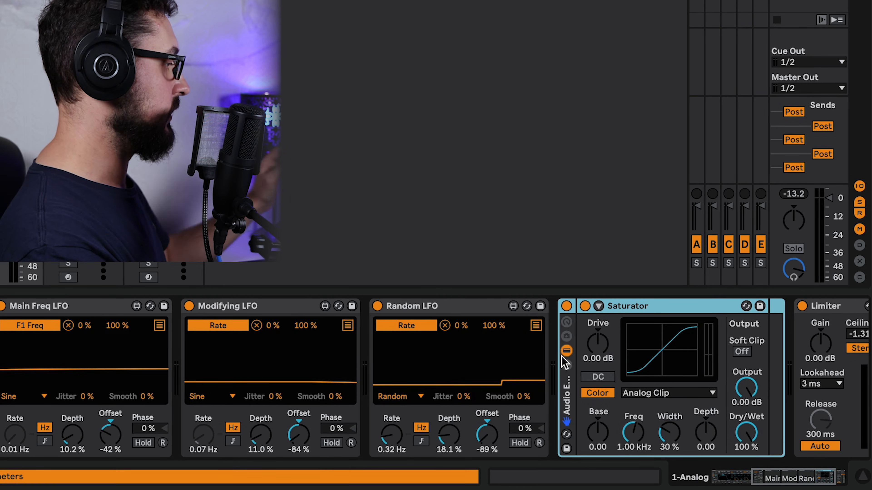
# - Show the Audio Effect Rack's macro controls and reduce them to a single macro
pyautogui.click(566, 322)
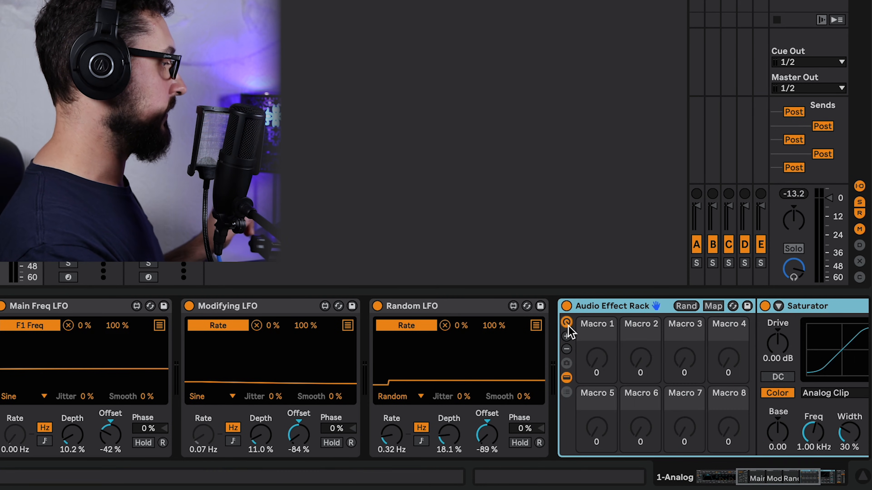
pyautogui.click(566, 350)
pyautogui.click(566, 349)
pyautogui.click(566, 350)
pyautogui.click(566, 349)
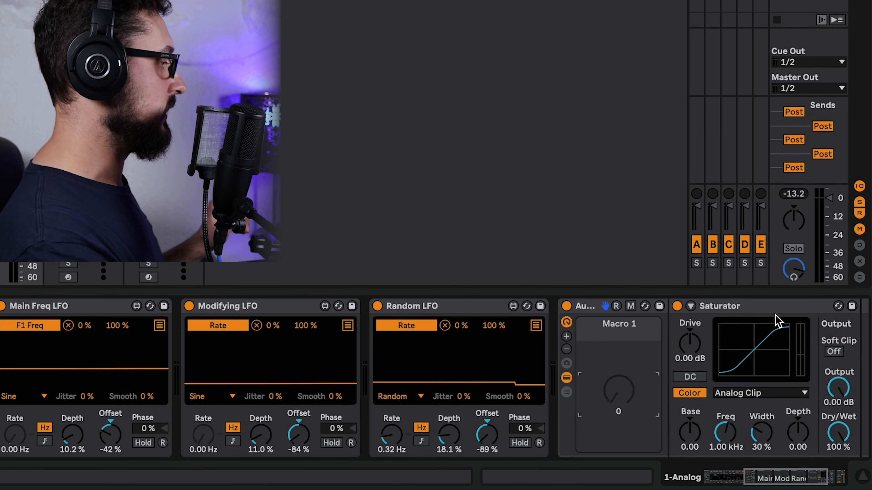
# - Map the Saturator's Drive and Output to Macro 1 of the rack
pyautogui.click(631, 306)
pyautogui.click(688, 343)
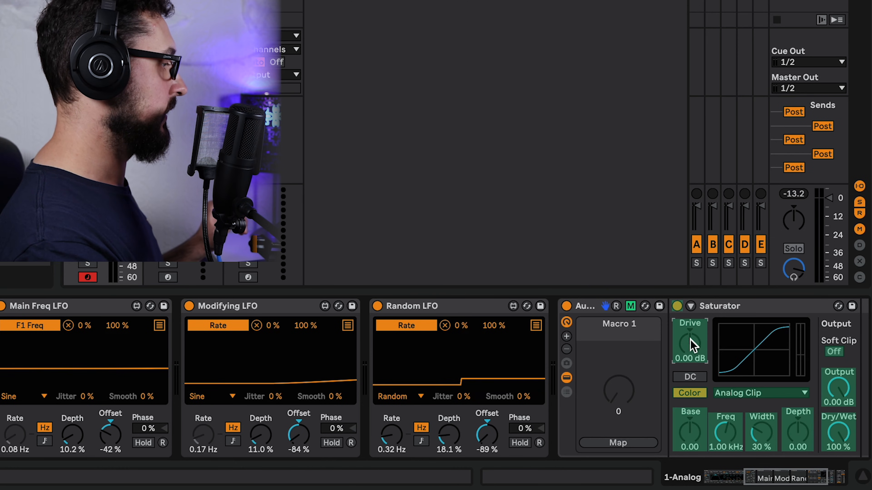
pyautogui.click(620, 443)
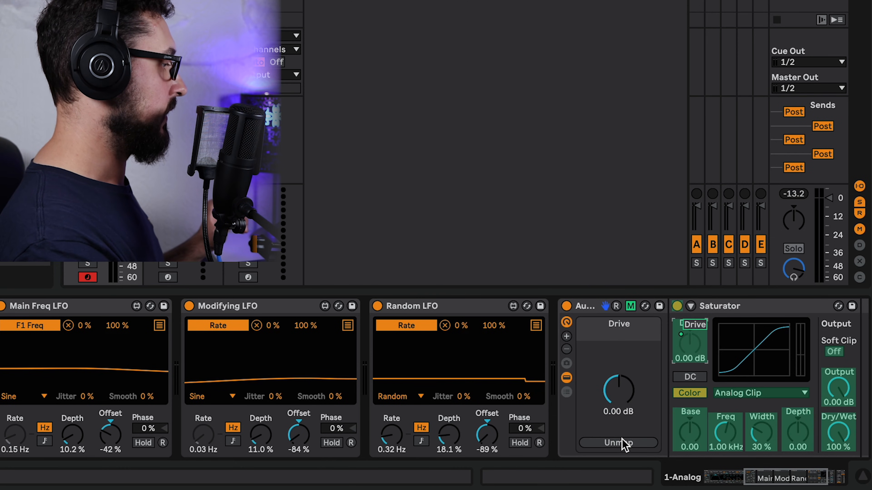
pyautogui.click(845, 390)
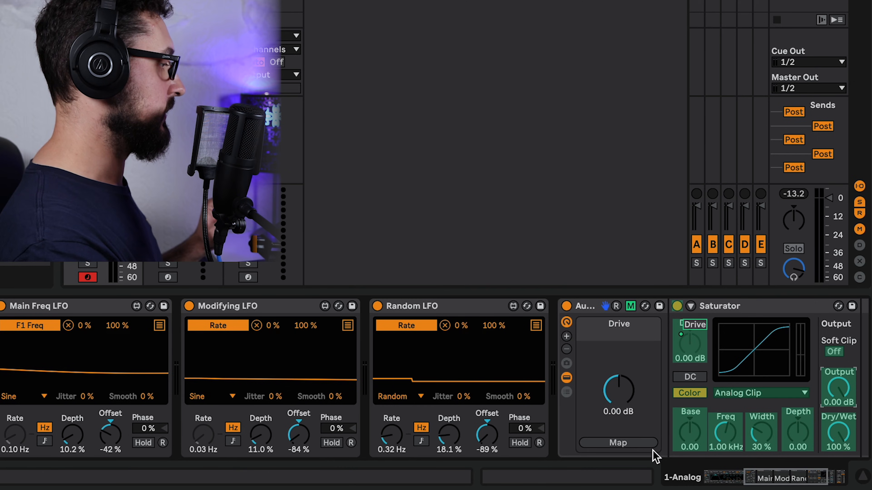
pyautogui.click(637, 441)
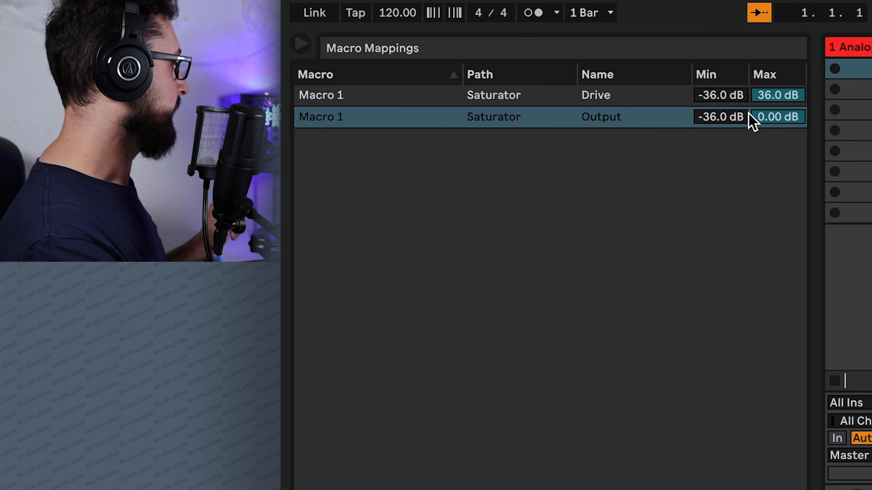
# - Set the Drive mapping's range on Macro 1 to a minimum of 0 dB and a maximum of 10 dB
pyautogui.click(726, 96)
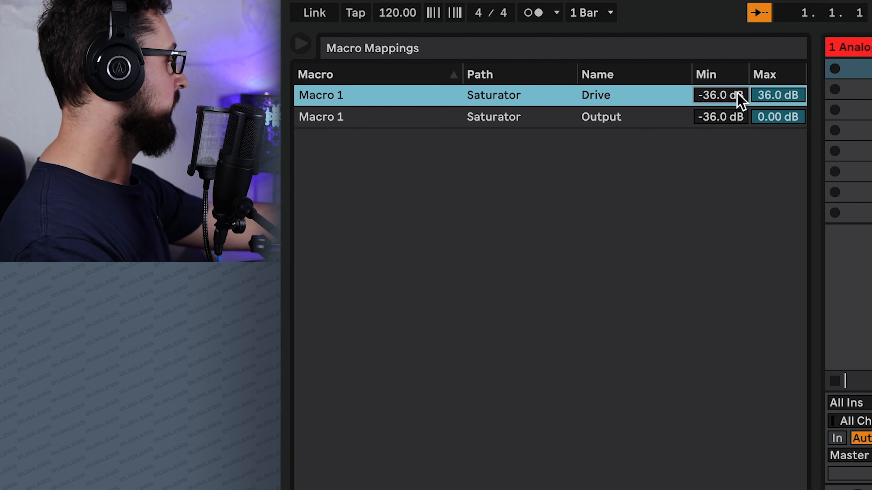
pyautogui.write('0')
pyautogui.press('Return')
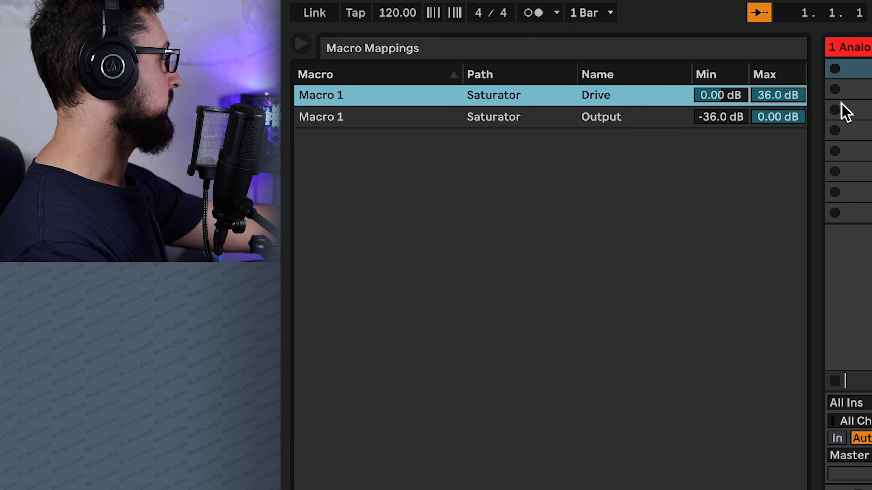
pyautogui.write('10')
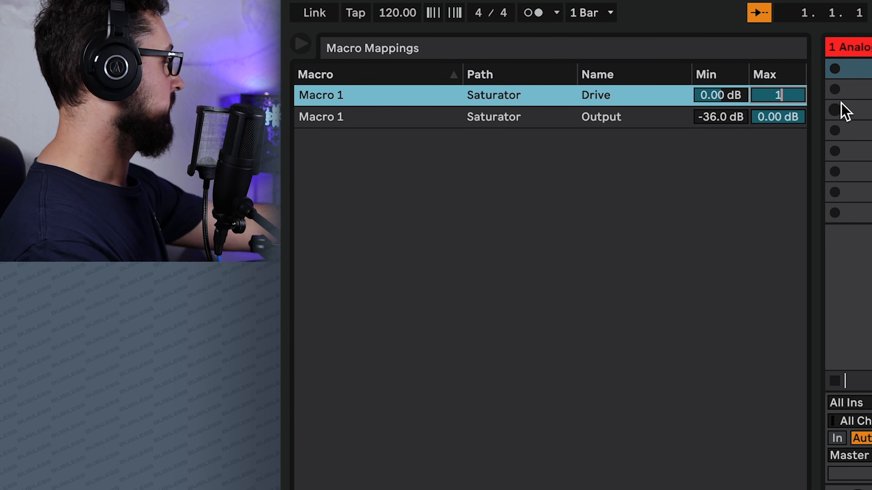
# - Set the Output mapping's range on Macro 1 to a minimum of 0 dB and a maximum of -10 dB
pyautogui.click(724, 119)
pyautogui.write('0')
pyautogui.press('Return')
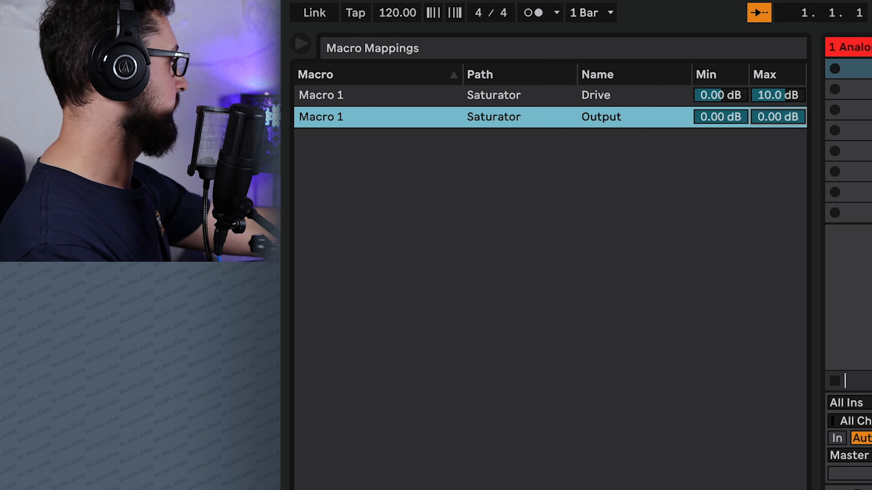
pyautogui.click(798, 120)
pyautogui.write('-10')
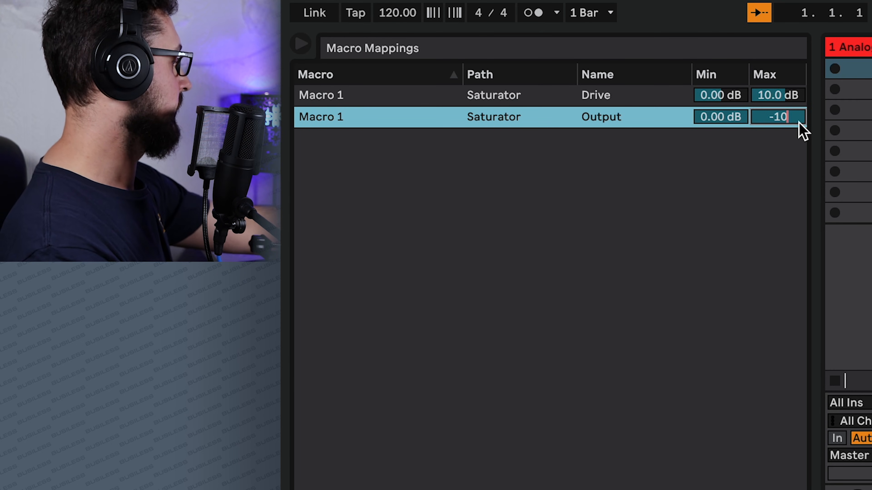
pyautogui.press('Return')
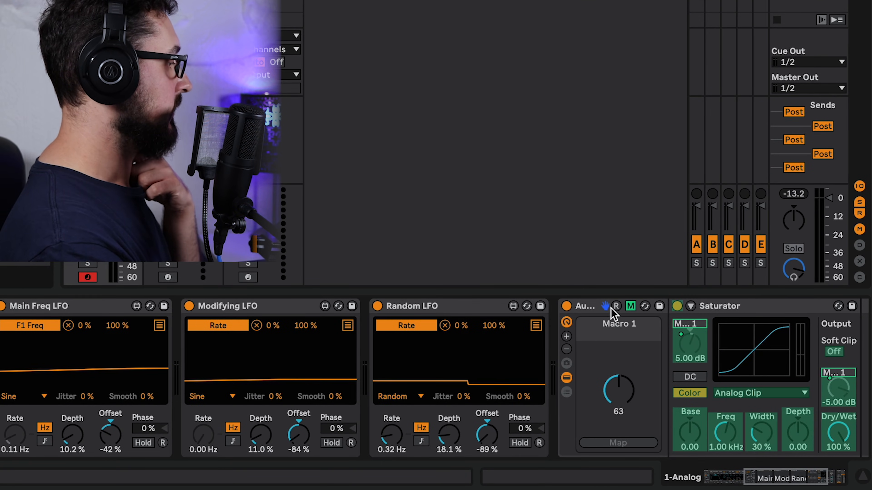
pyautogui.click(630, 309)
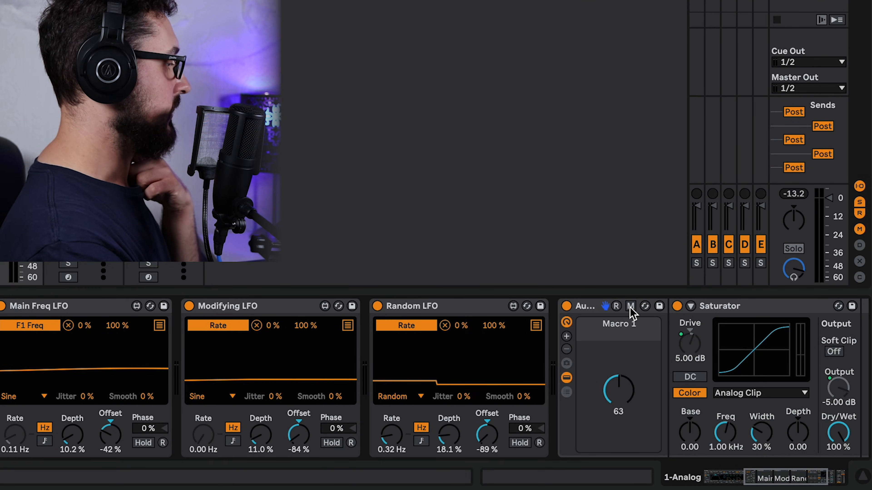
# - Enable the Saturator's Soft Clip and sweep Macro 1 down to 0 and back up to 73
pyautogui.moveTo(625, 399)
pyautogui.mouseDown()
pyautogui.moveTo(625, 450)
pyautogui.moveTo(625, 418)
pyautogui.mouseUp()
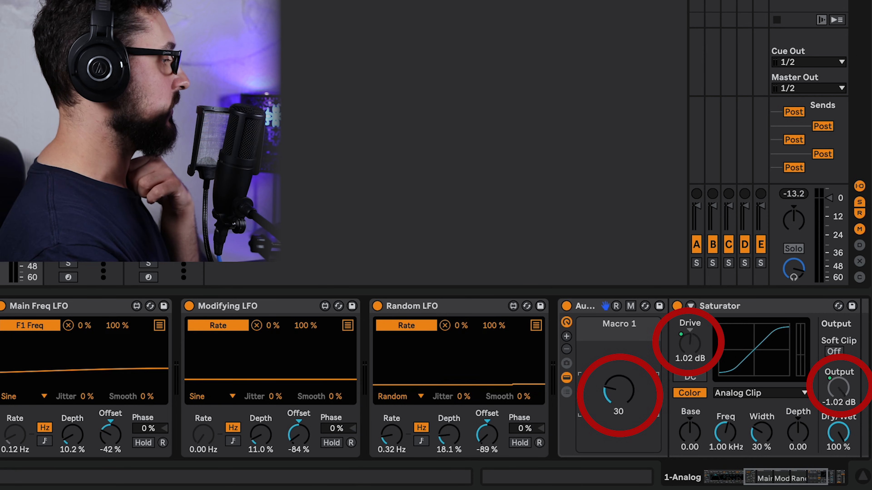
pyautogui.moveTo(626, 426); pyautogui.dragTo(625, 450)
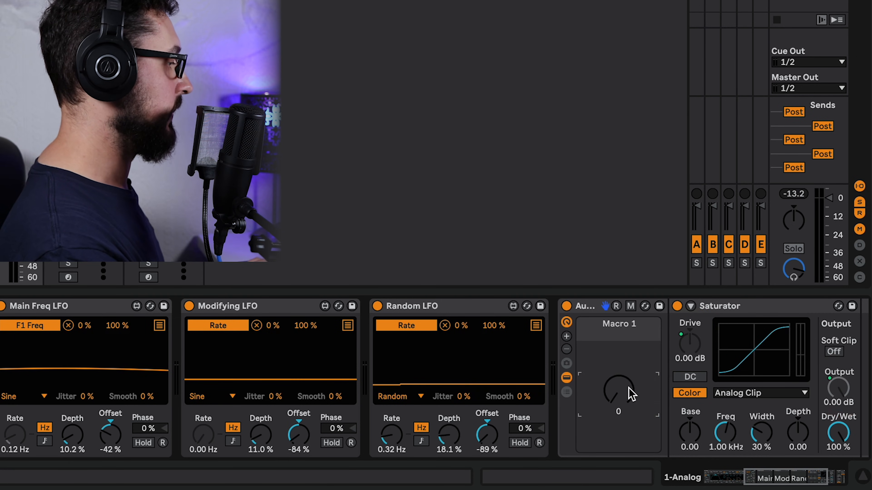
pyautogui.click(834, 351)
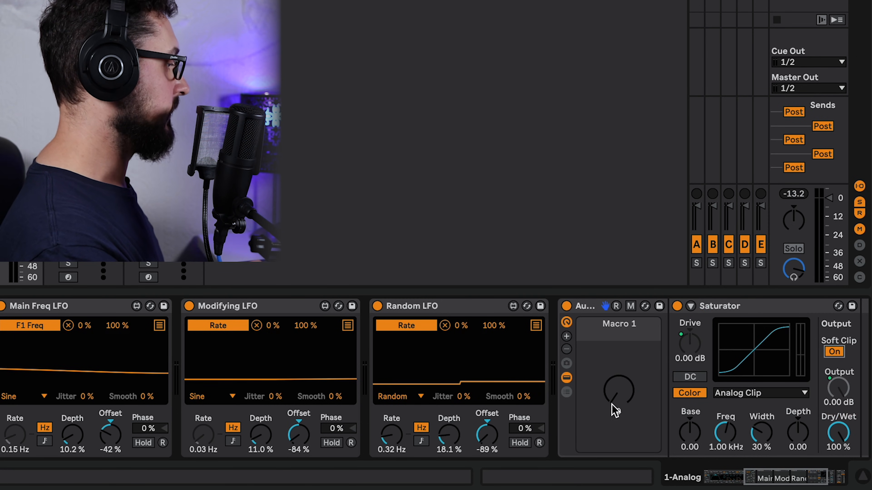
pyautogui.moveTo(618, 392); pyautogui.dragTo(618, 302)
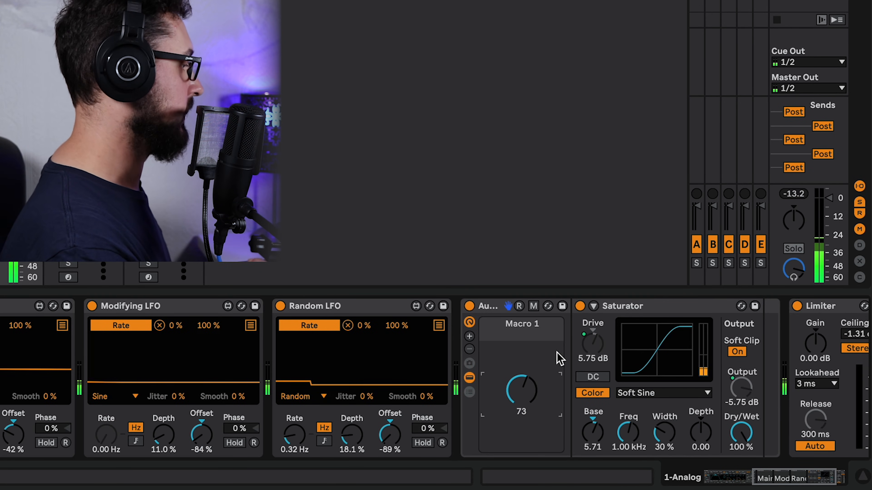
# - Change Macro 1's mapping maximums to 15 dB for the Saturator's Drive and -15 dB for its Output
pyautogui.click(534, 307)
pyautogui.click(755, 96)
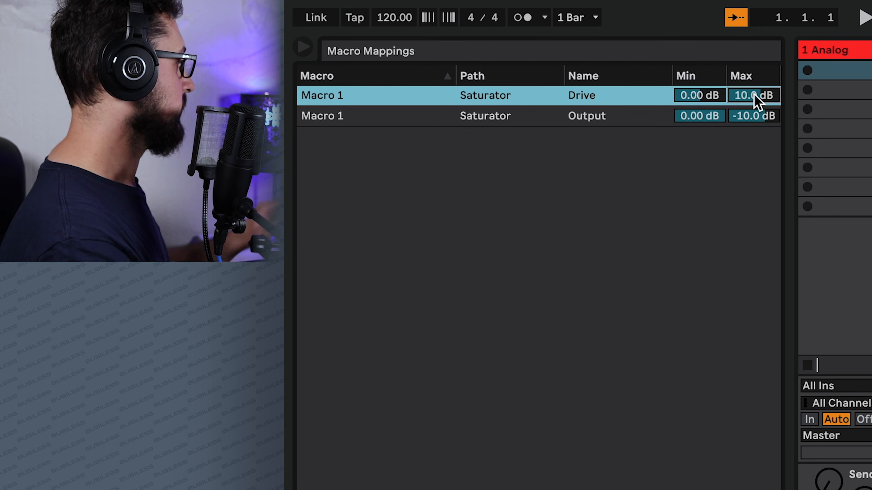
pyautogui.write('15')
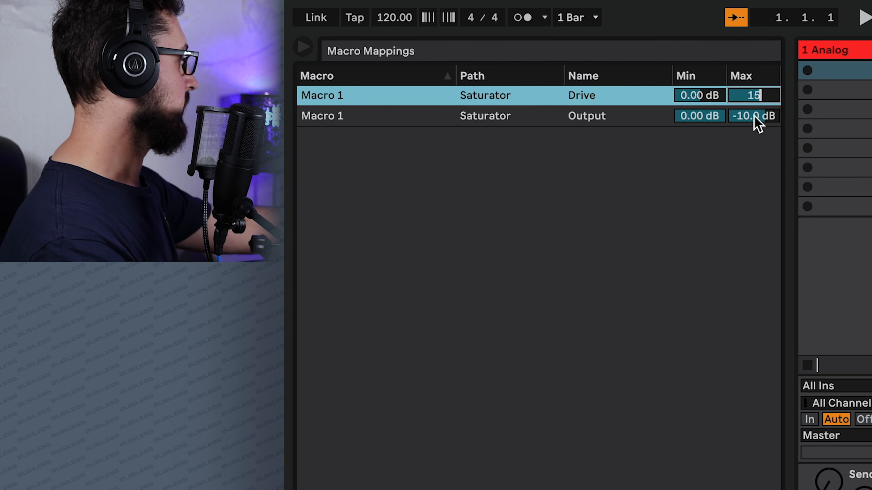
pyautogui.click(755, 119)
pyautogui.write('-15')
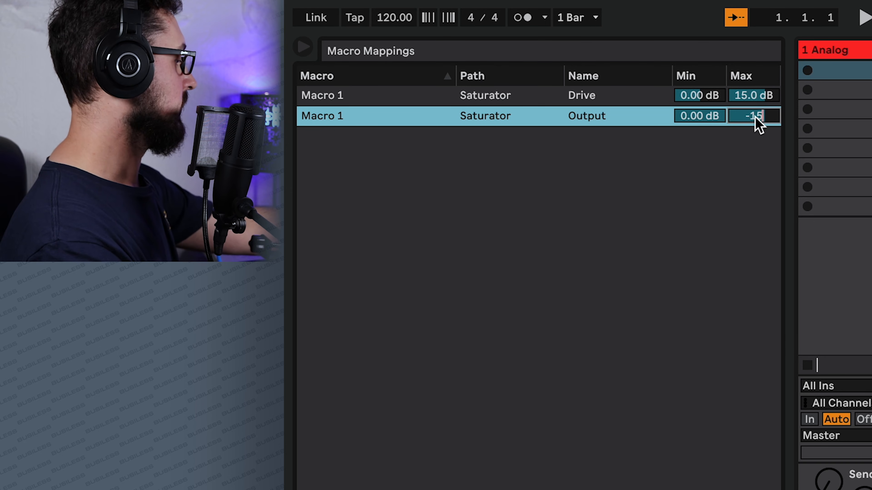
pyautogui.press('Return')
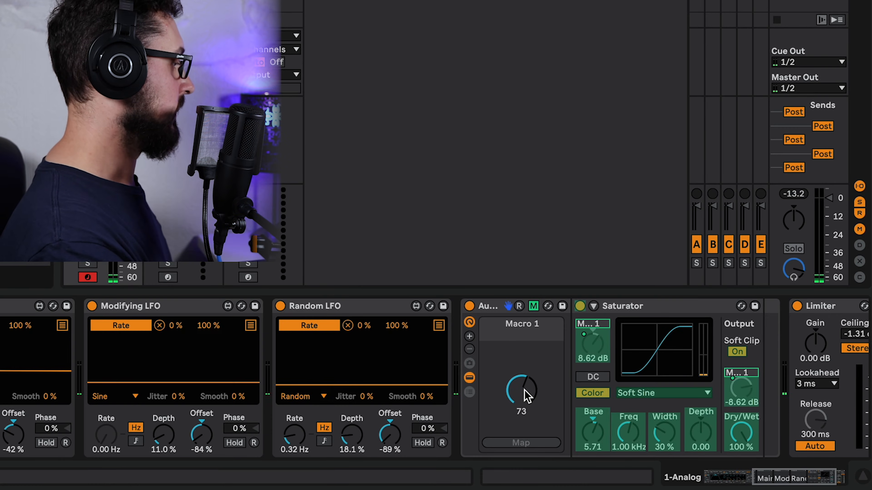
pyautogui.click(533, 306)
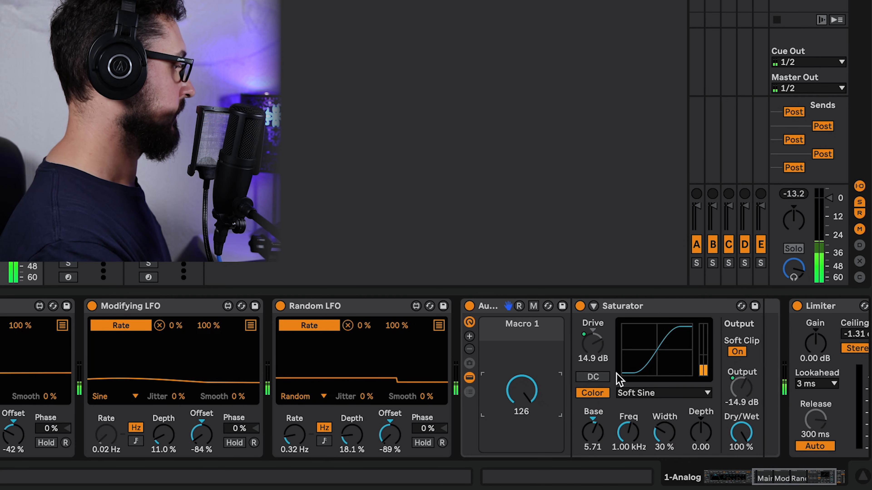
# - Switch the Saturator's waveshaping type to Medium Curve
pyautogui.click(635, 393)
pyautogui.click(645, 382)
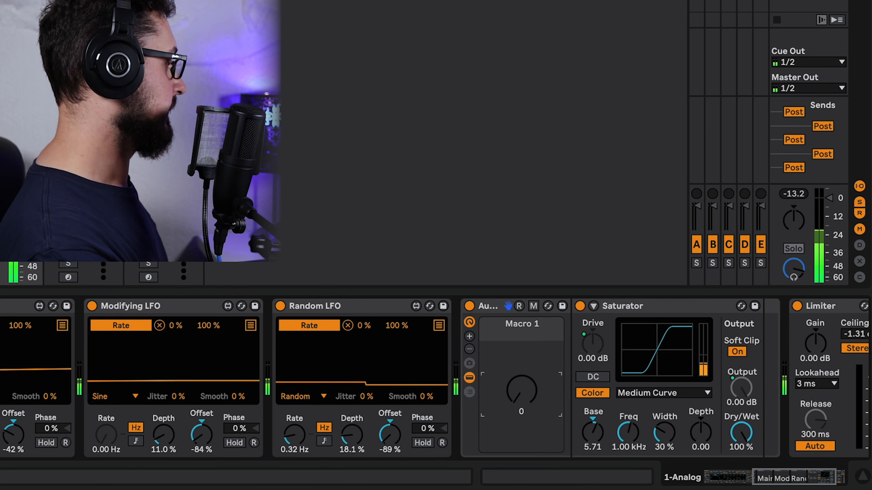
pyautogui.moveTo(804, 481); pyautogui.dragTo(715, 485)
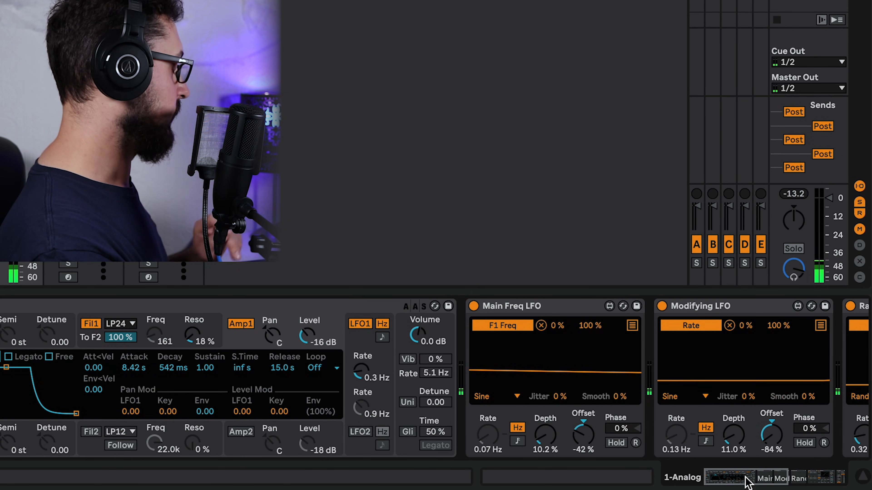
pyautogui.moveTo(744, 475); pyautogui.dragTo(687, 472)
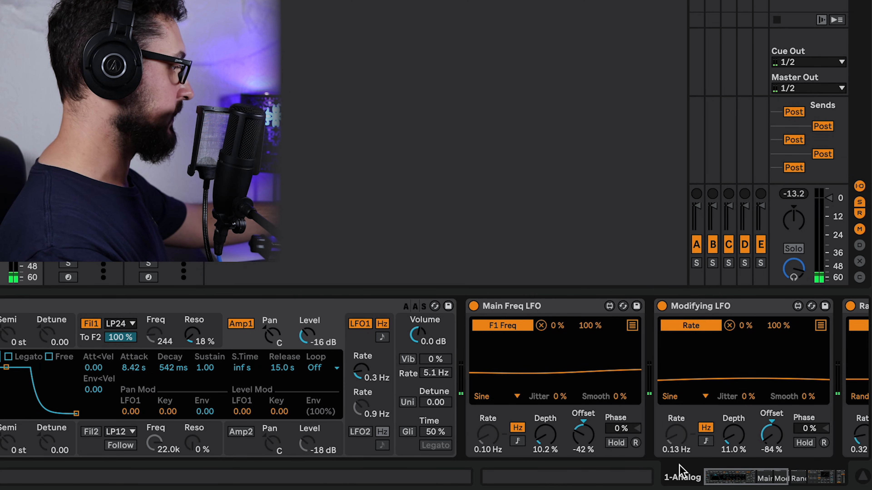
pyautogui.click(327, 304)
pyautogui.click(720, 478)
pyautogui.moveTo(721, 478); pyautogui.dragTo(775, 460)
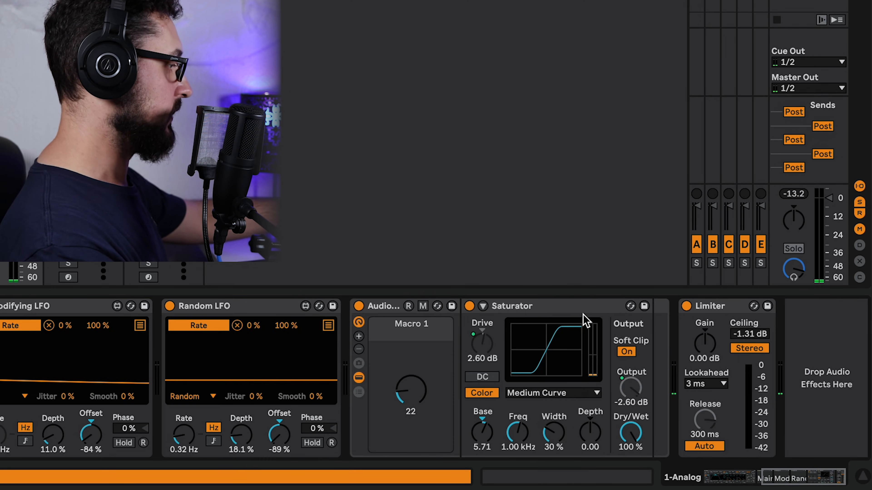
pyautogui.click(580, 306)
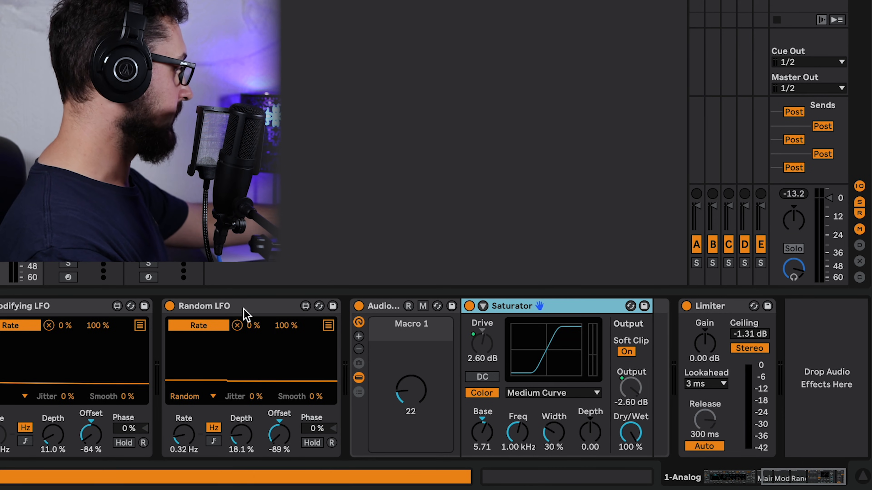
pyautogui.click(375, 308)
pyautogui.keyDown('shift'); pyautogui.click(249, 305); pyautogui.keyUp('shift')
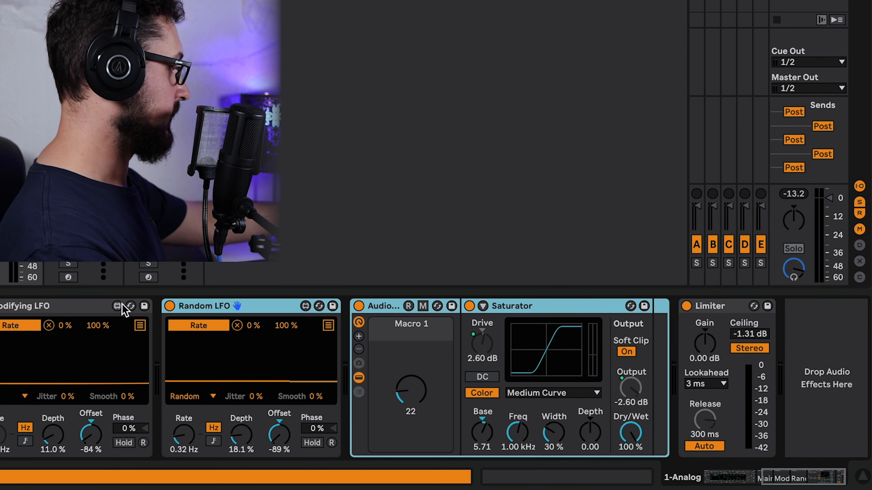
pyautogui.keyDown('shift'); pyautogui.click(78, 306); pyautogui.keyUp('shift')
pyautogui.keyDown('shift'); pyautogui.click(0, 305); pyautogui.keyUp('shift')
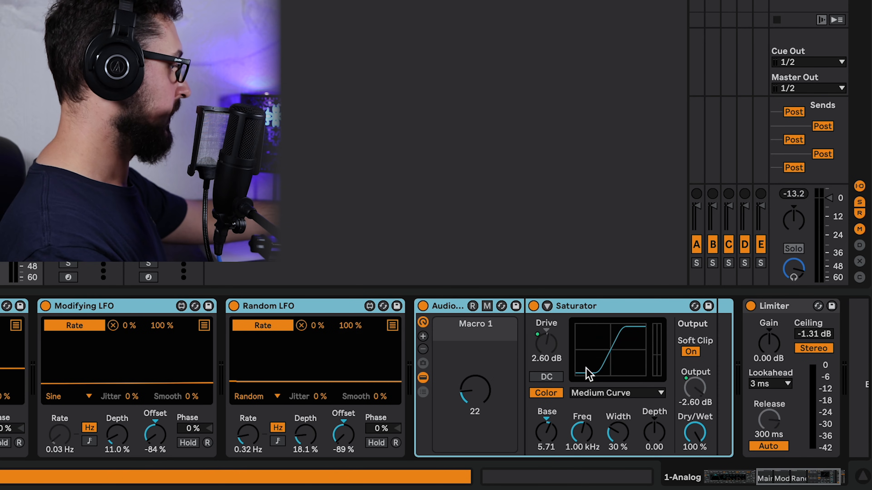
# - Rename the Audio Effect Rack's Macro 1 as Drive
pyautogui.click(496, 366)
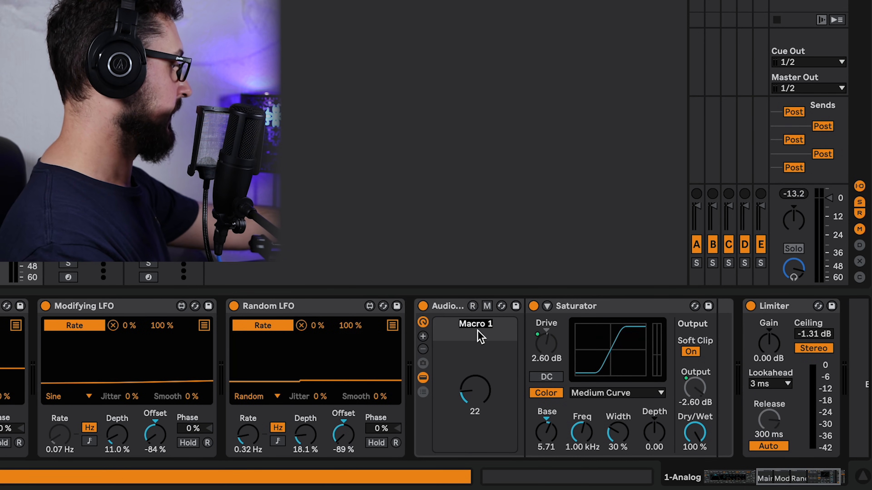
pyautogui.press('super+r')
pyautogui.write('Drive')
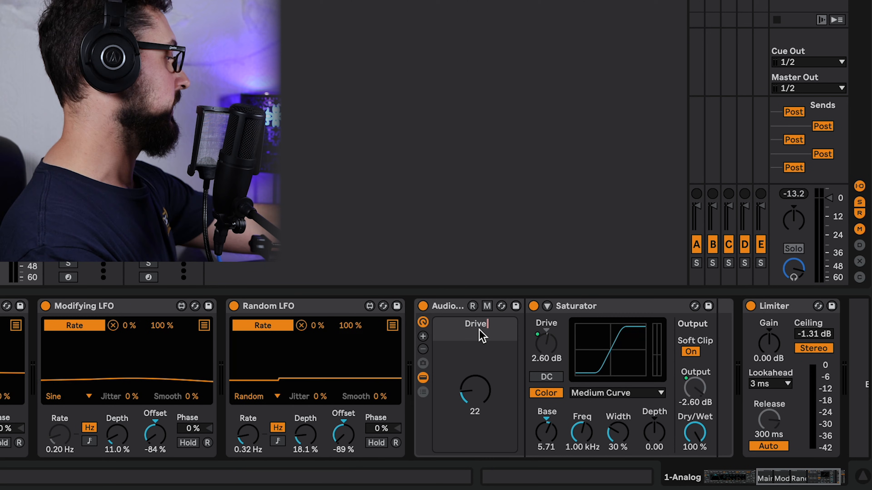
pyautogui.press('Return')
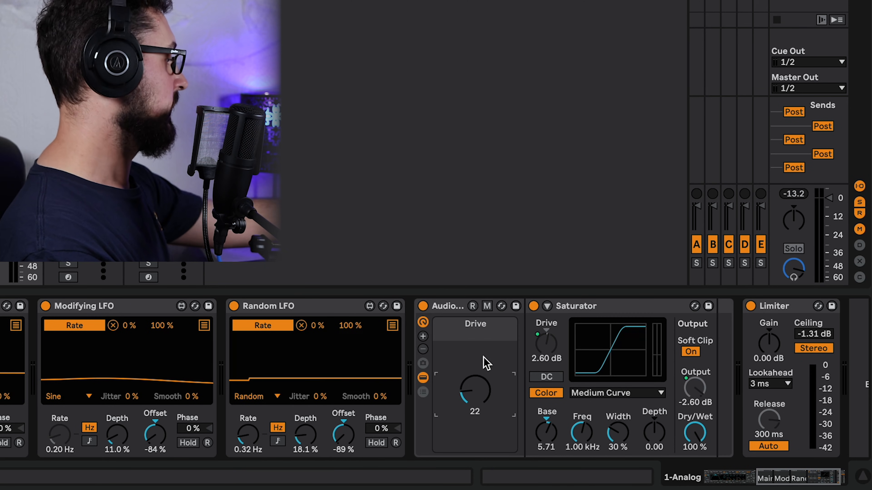
# - Group Analog, the three LFOs and the Audio Effect Rack containing the Saturator into an Instrument Rack
pyautogui.moveTo(761, 474)
pyautogui.mouseDown()
pyautogui.moveTo(751, 474)
pyautogui.moveTo(785, 480)
pyautogui.moveTo(770, 480)
pyautogui.mouseUp()
pyautogui.click(576, 303)
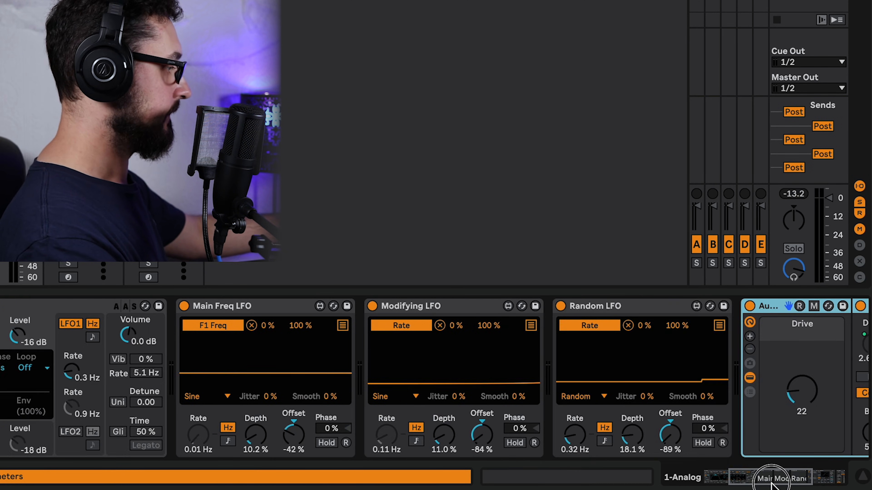
pyautogui.keyDown('shift'); pyautogui.click(639, 308); pyautogui.keyUp('shift')
pyautogui.keyDown('shift'); pyautogui.click(466, 303); pyautogui.keyUp('shift')
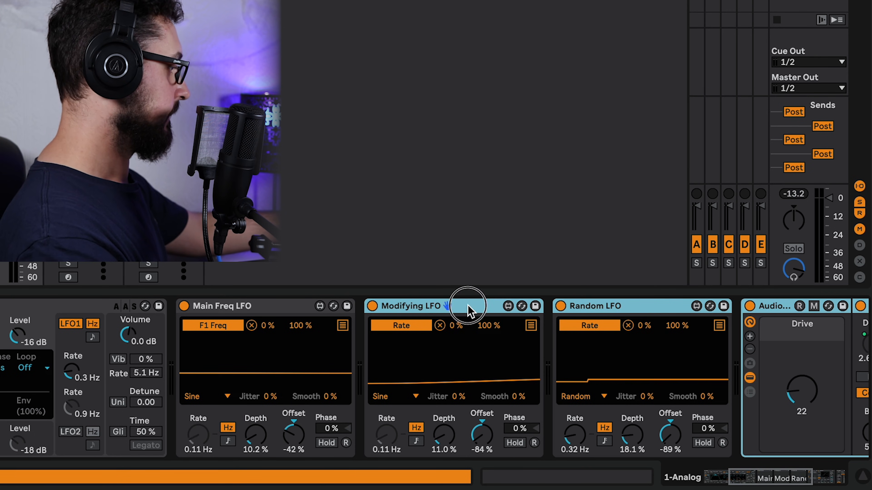
pyautogui.keyDown('shift'); pyautogui.click(302, 306); pyautogui.keyUp('shift')
pyautogui.moveTo(792, 481); pyautogui.dragTo(768, 480)
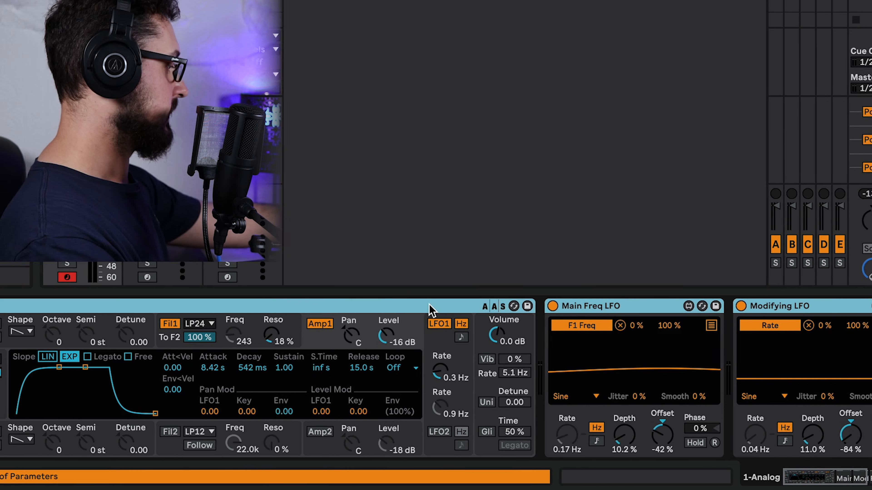
pyautogui.press('super+g')
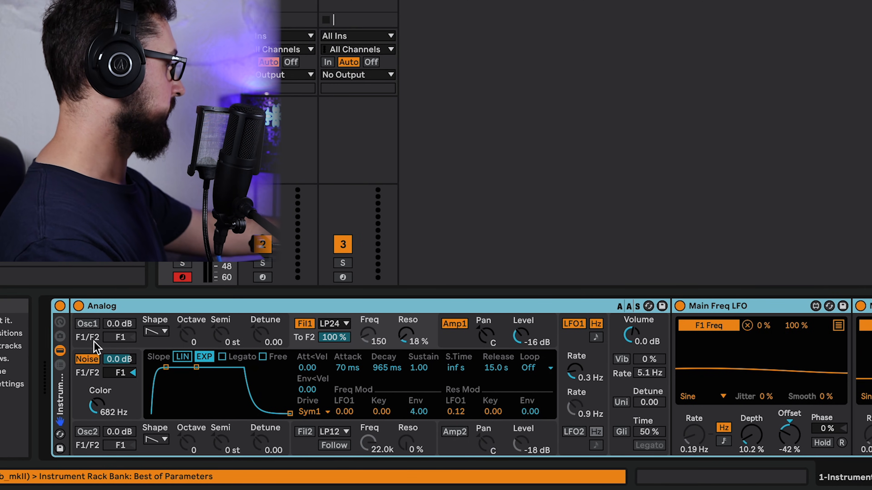
# - Show the Instrument Rack's macro controls and map Analog's Noise Color to Macro 1
pyautogui.click(59, 322)
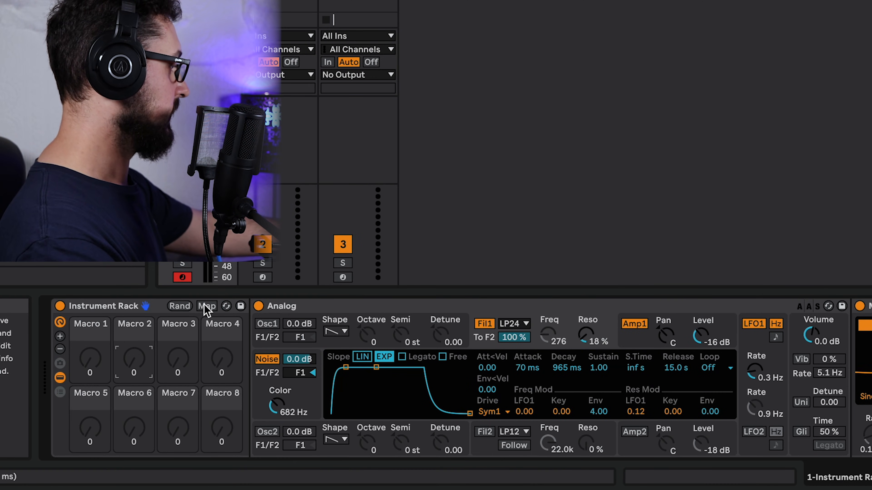
pyautogui.click(206, 306)
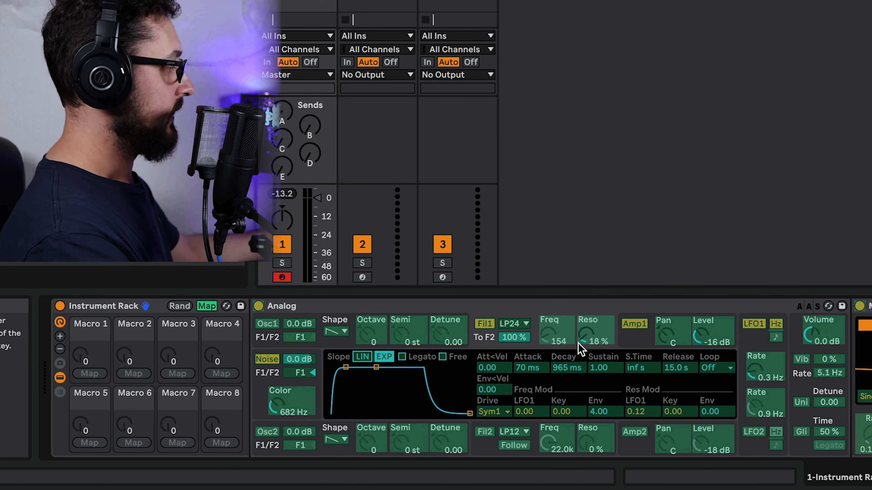
pyautogui.click(280, 409)
pyautogui.click(92, 375)
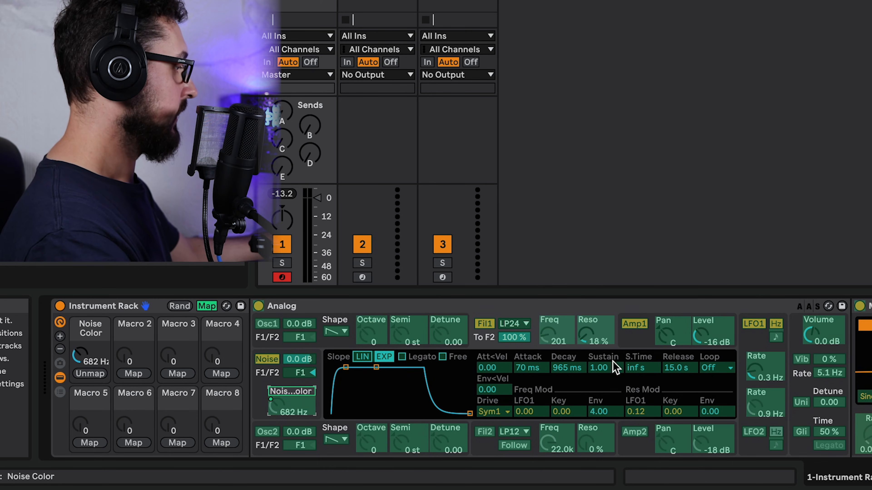
# - Map Analog's Filter 1 Resonance to Macro 2 and its Amp1 Level to Macro 3
pyautogui.click(590, 335)
pyautogui.click(130, 374)
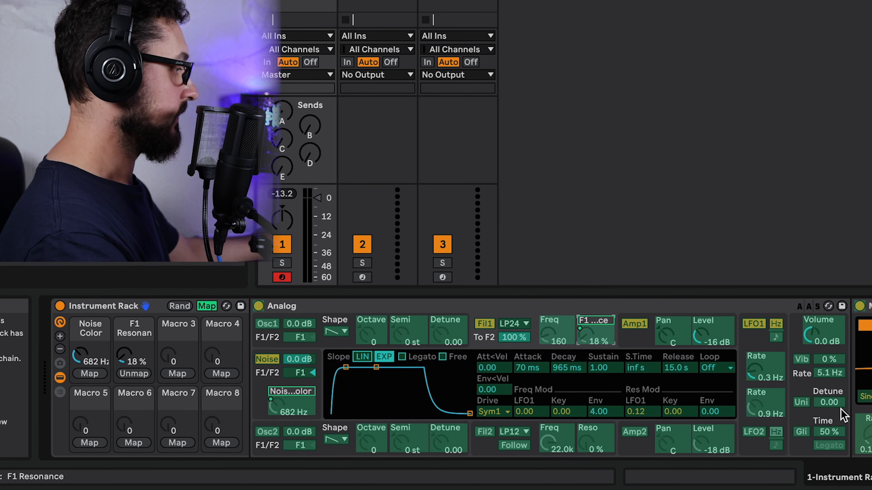
pyautogui.click(709, 336)
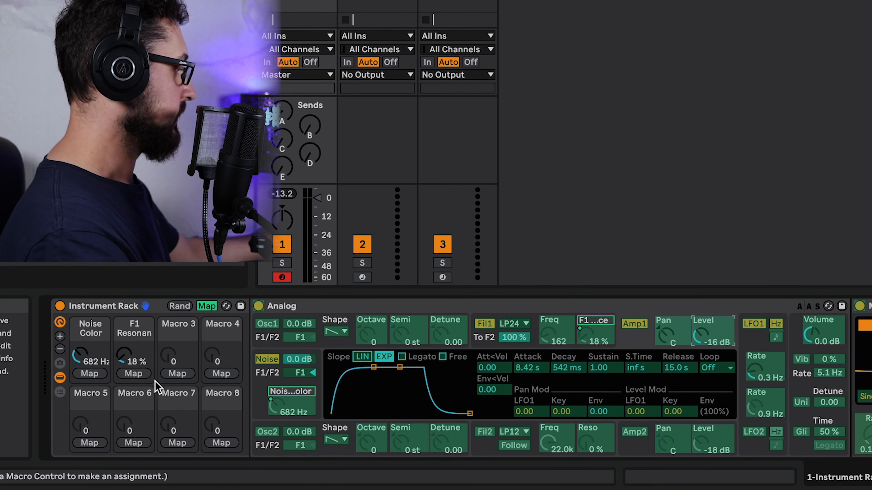
pyautogui.click(177, 374)
# - Map the Main Freq LFO's Offset to Macro 4 of the Instrument Rack
pyautogui.hscroll(5, 457, 377)
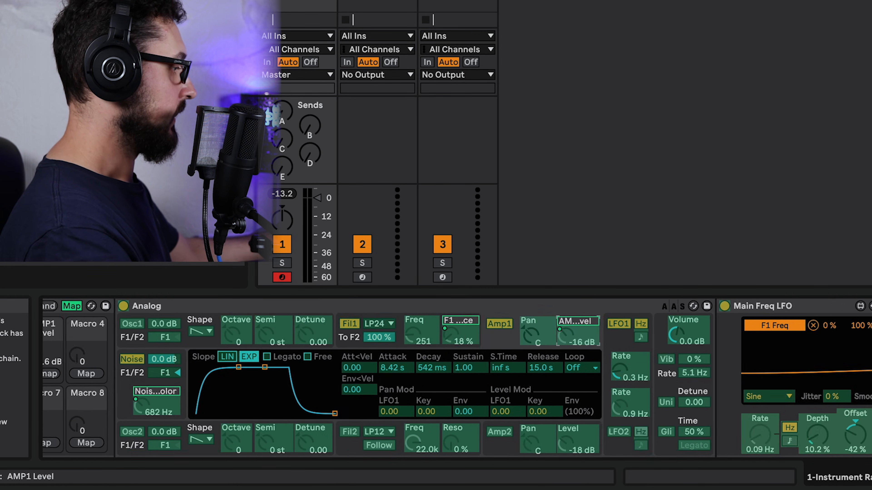
pyautogui.hscroll(2, 587, 454)
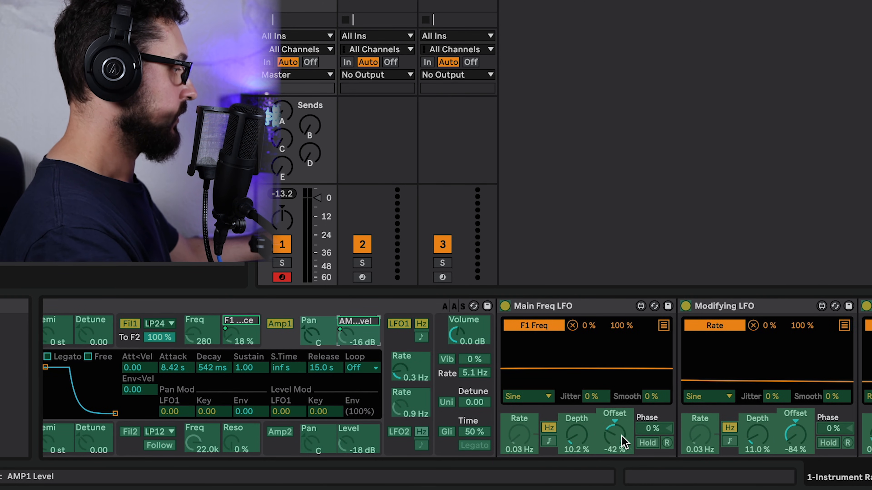
pyautogui.hscroll(-7, 436, 378)
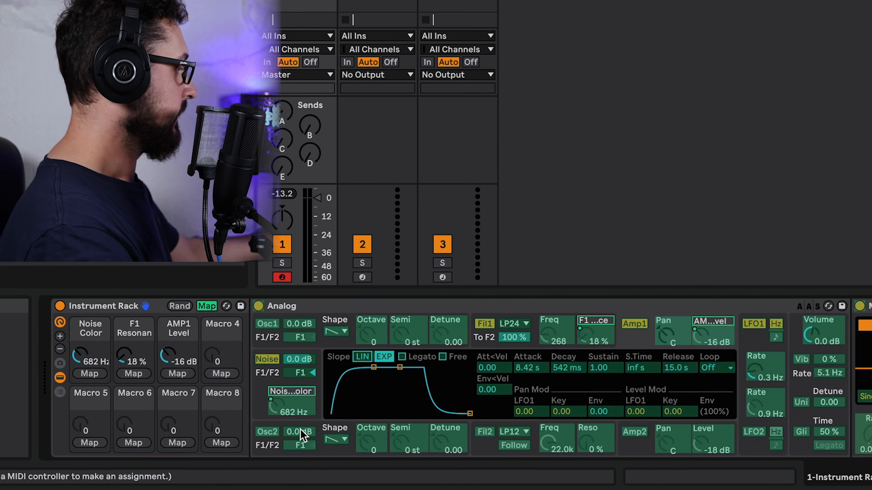
pyautogui.click(235, 376)
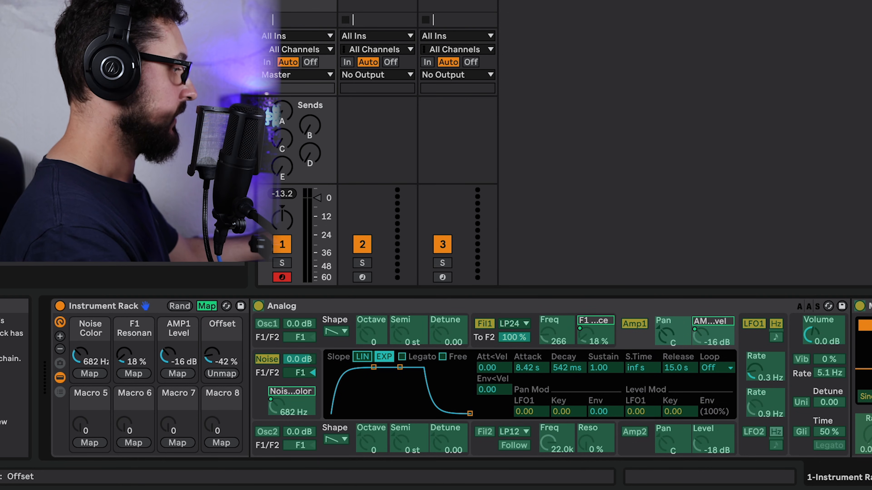
# - Map the nested Audio Effect Rack's Drive macro to Macro 5 of the Instrument Rack and leave mapping mode
pyautogui.hscroll(3, 435, 378)
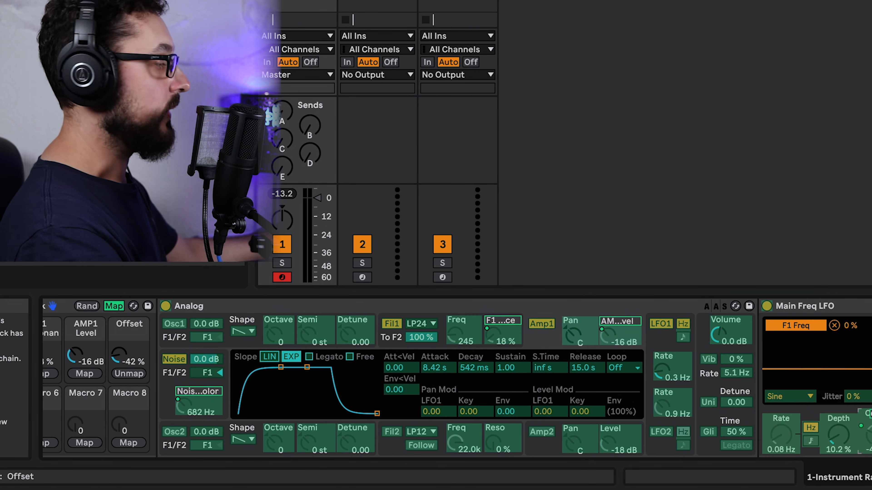
pyautogui.hscroll(1, 456, 377)
pyautogui.hscroll(15, 457, 378)
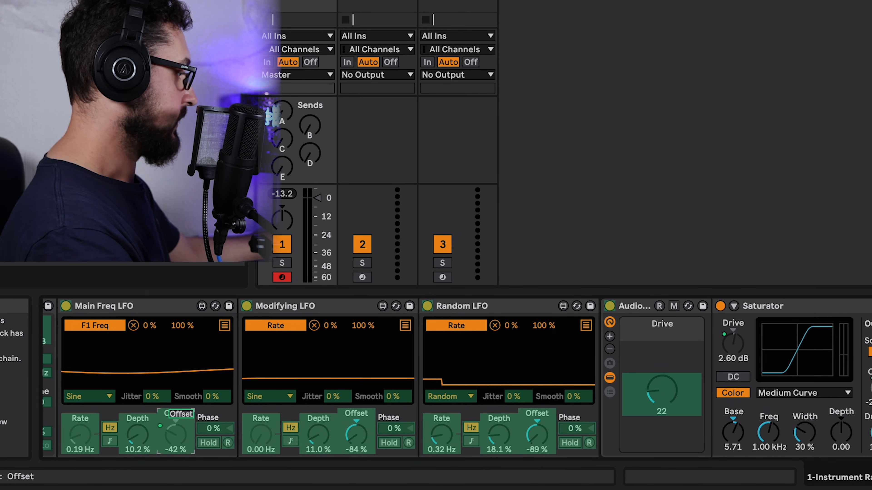
pyautogui.hscroll(1, 705, 412)
pyautogui.click(634, 381)
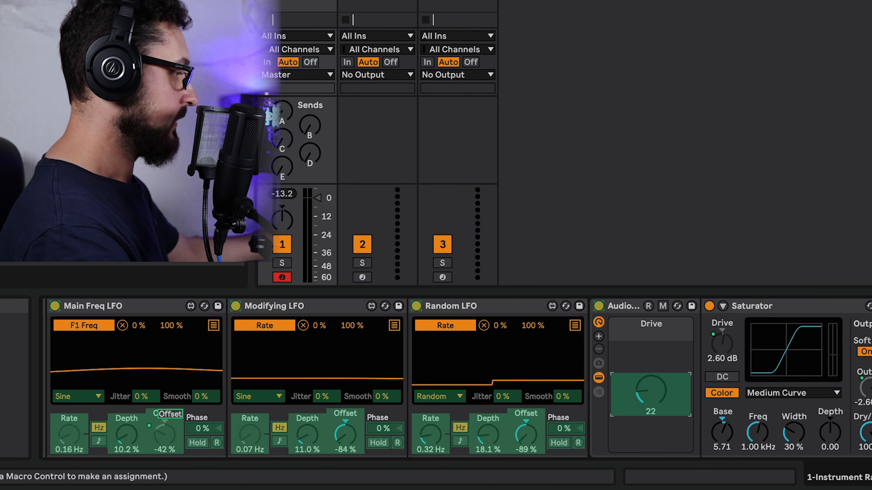
pyautogui.hscroll(-18, 536, 464)
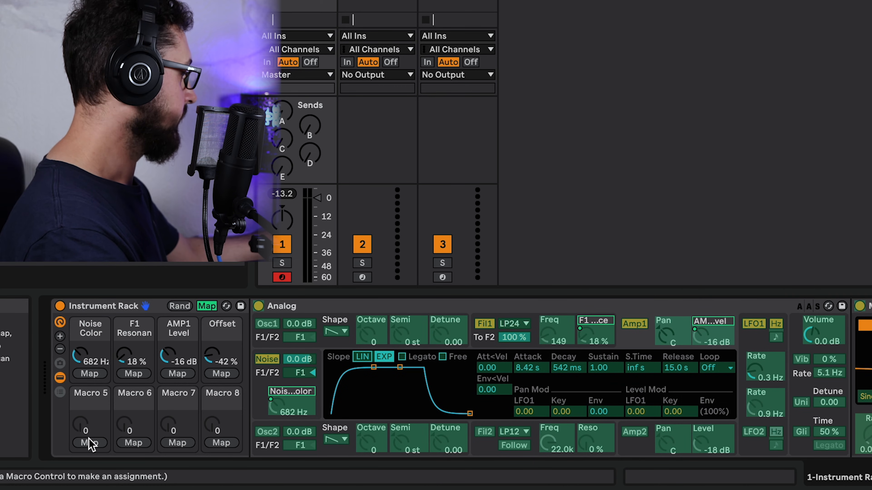
pyautogui.click(90, 443)
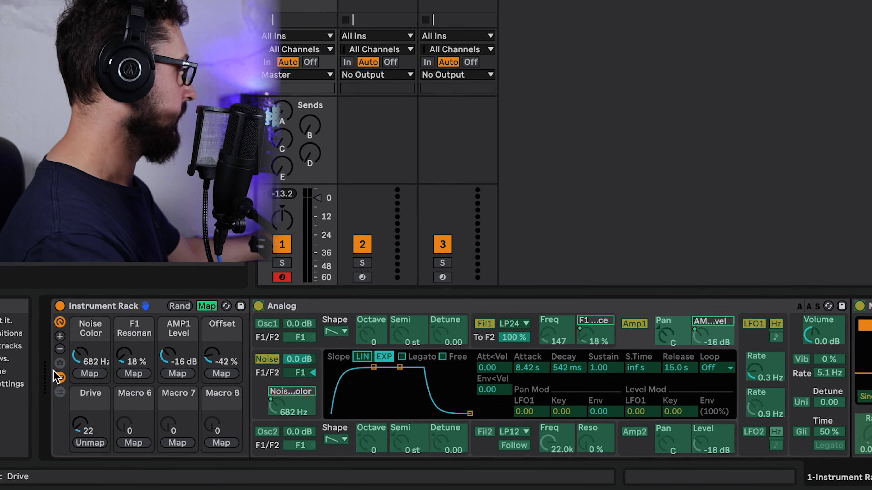
pyautogui.click(207, 306)
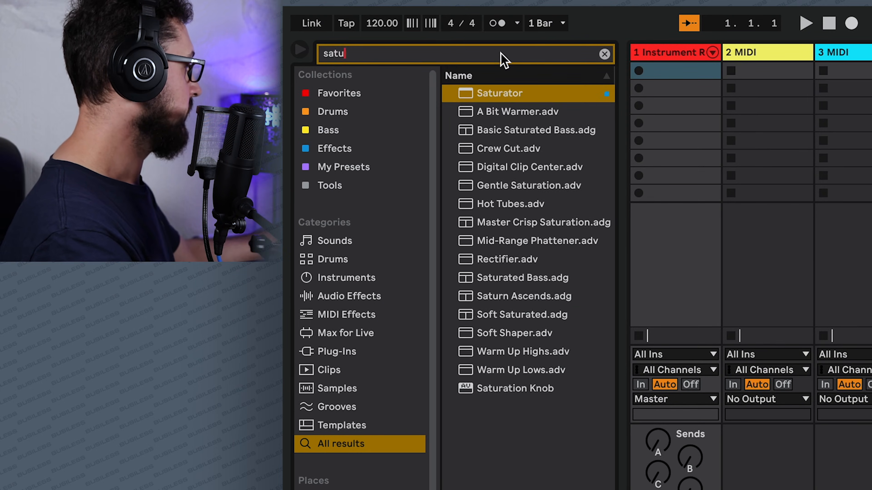
# - Search the browser for "reve" and add the Reverb device directly after the Saturator
pyautogui.moveTo(499, 55); pyautogui.dragTo(330, 62)
pyautogui.write('reve')
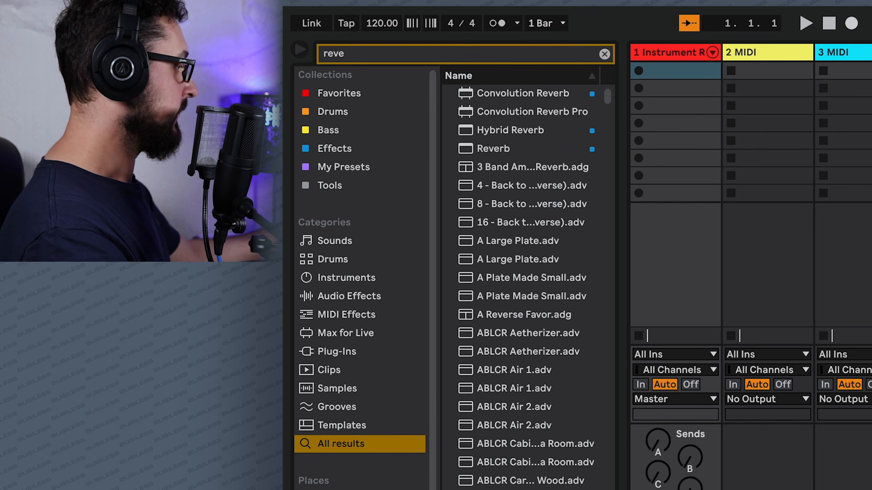
pyautogui.moveTo(529, 152)
pyautogui.mouseDown()
pyautogui.moveTo(522, 153)
pyautogui.moveTo(772, 343)
pyautogui.moveTo(830, 350)
pyautogui.mouseUp()
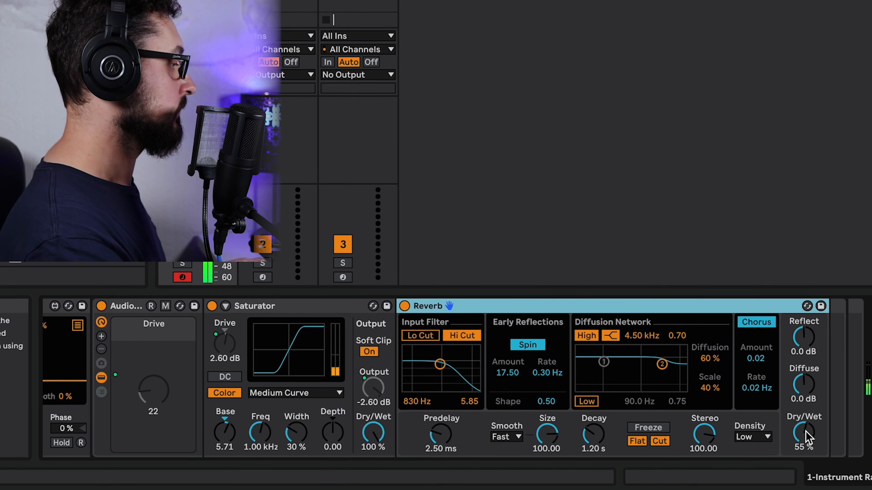
# - Set the Reverb's Decay to 1.84 s, Diffuse to 2.2 dB, Size to 187.60 and Dry/Wet to 40 %
pyautogui.moveTo(809, 438); pyautogui.dragTo(809, 436)
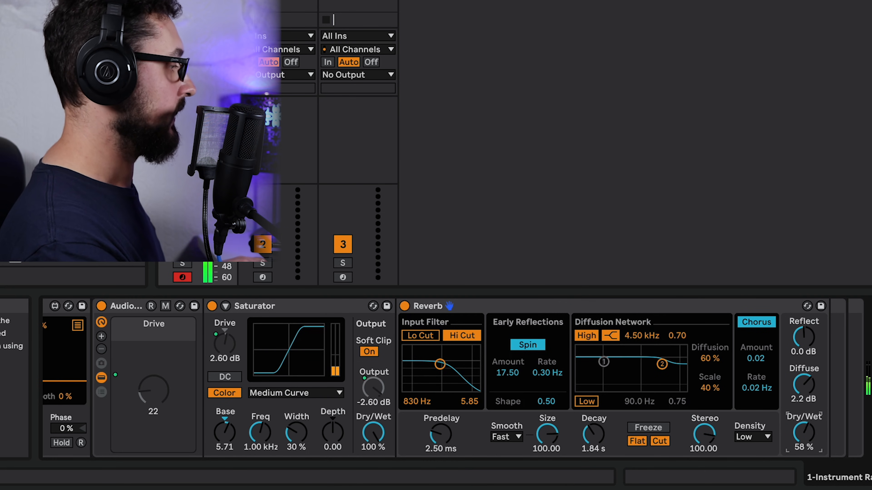
pyautogui.moveTo(803, 433); pyautogui.dragTo(803, 441)
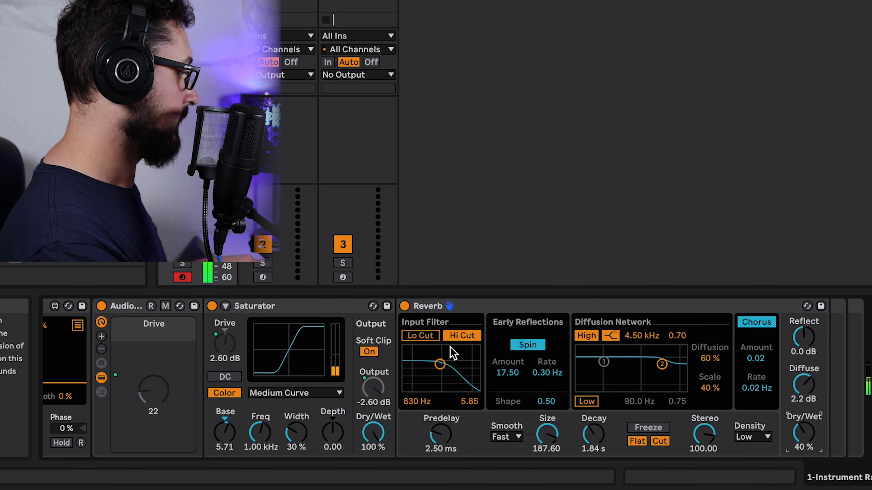
# - Enable the Reverb's input Lo Cut, set its Input Filter to 985 Hz and 6.57, and set the Diffusion Network's High filter to 6.51 kHz
pyautogui.moveTo(440, 363); pyautogui.dragTo(443, 361)
pyautogui.click(420, 336)
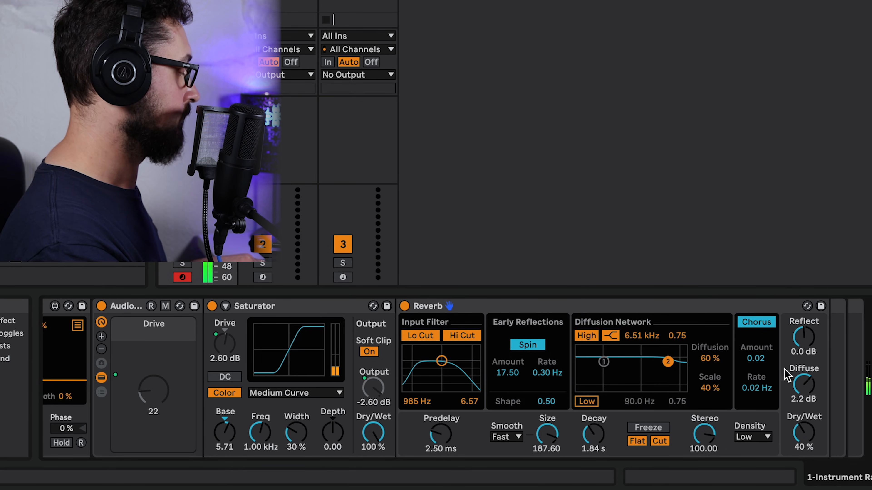
pyautogui.hscroll(-5, 668, 362)
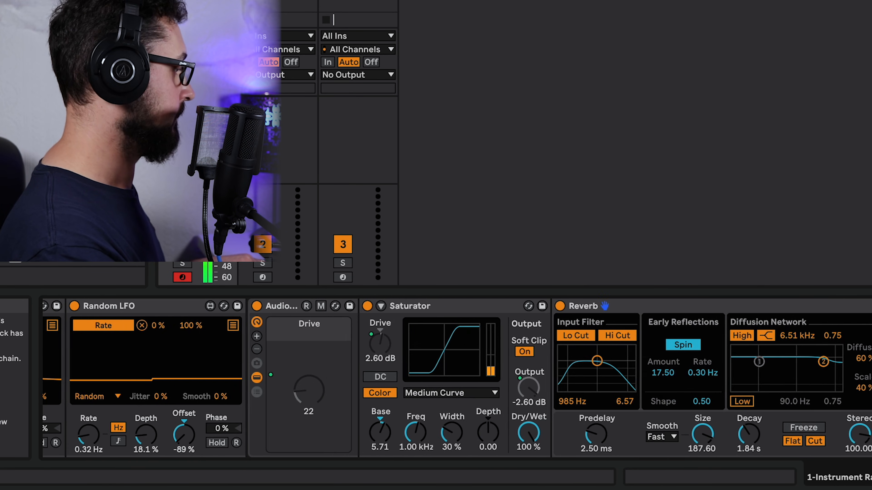
pyautogui.hscroll(5, 668, 361)
pyautogui.hscroll(-10, 449, 305)
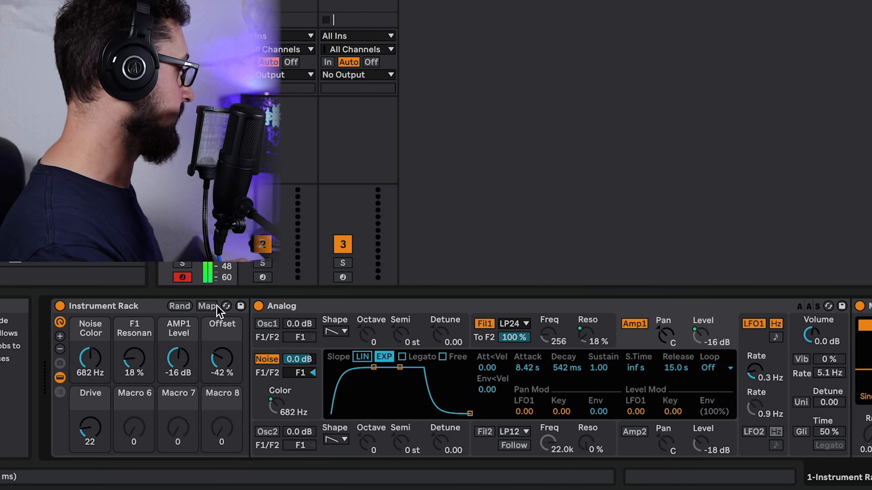
pyautogui.click(211, 308)
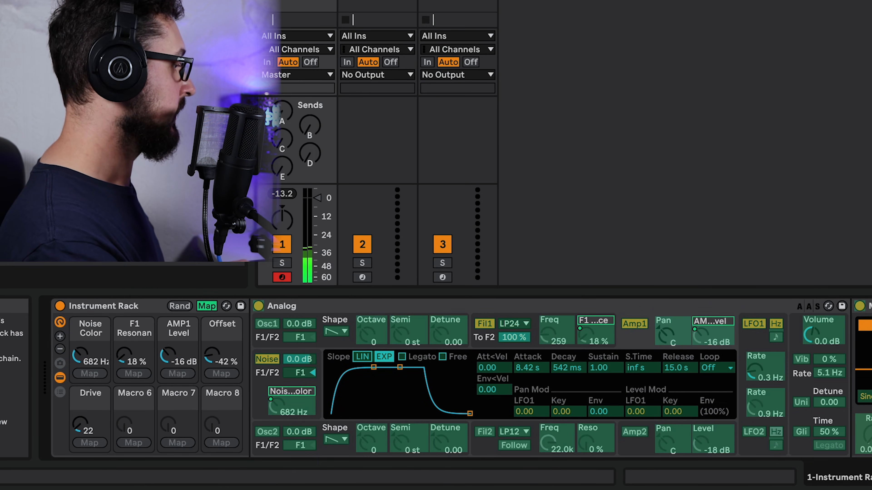
pyautogui.hscroll(10, 457, 377)
pyautogui.hscroll(1, 457, 378)
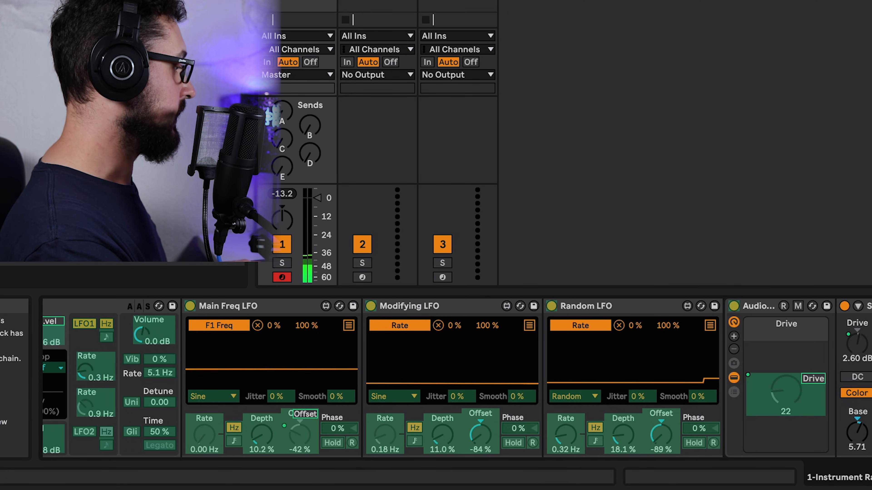
pyautogui.hscroll(15, 857, 424)
pyautogui.hscroll(-4, 456, 378)
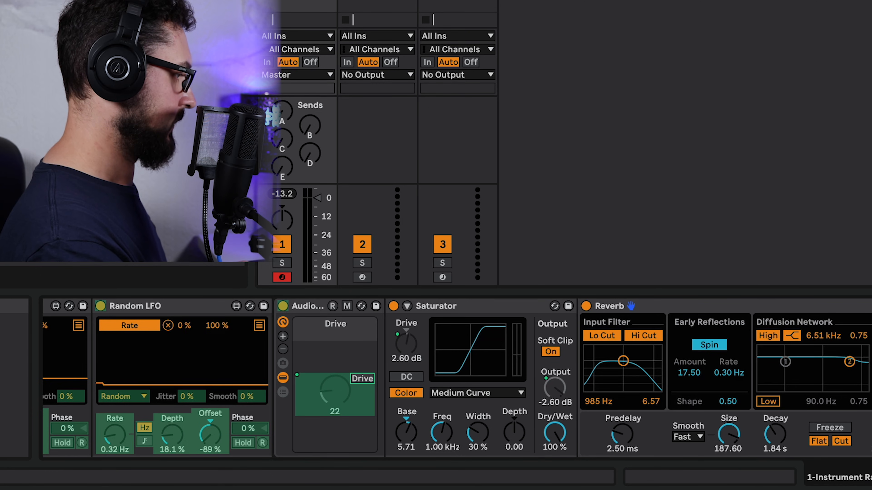
pyautogui.hscroll(-15, 549, 378)
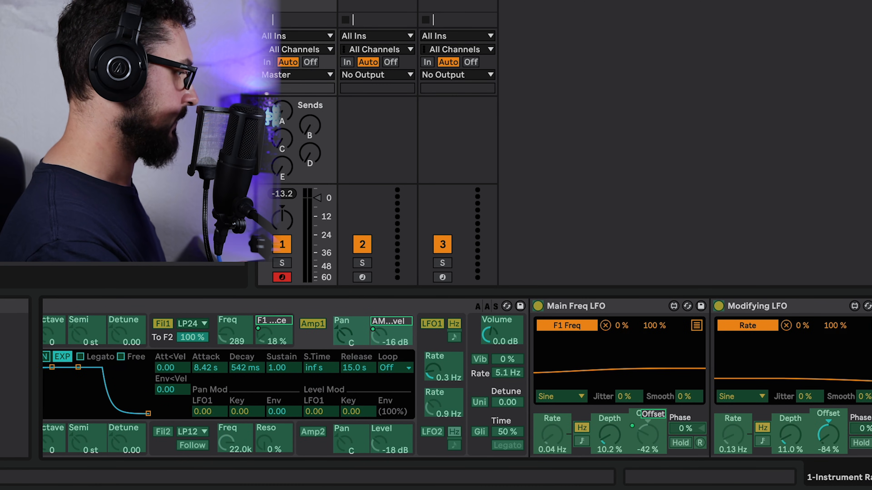
pyautogui.hscroll(-9, 456, 378)
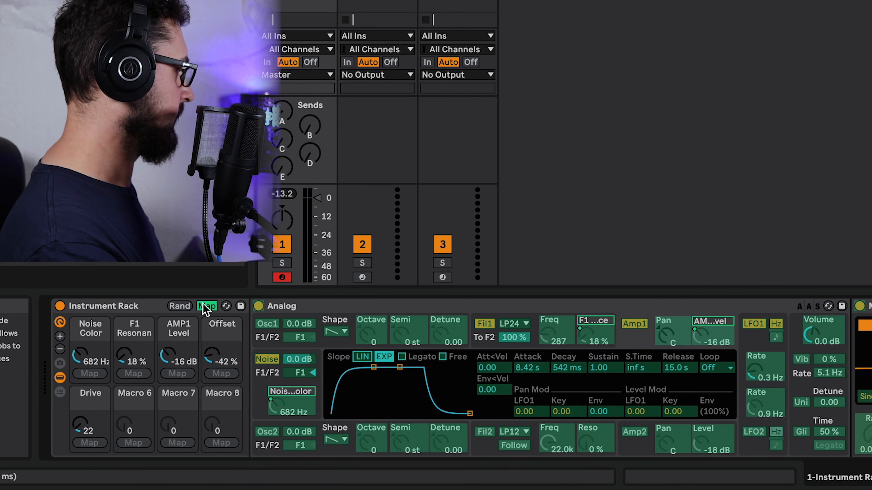
pyautogui.click(207, 306)
# - Move the Reverb out of the nested Audio Effect Rack, directly after it, and map its Dry/Wet to Macro 6 of the Instrument Rack
pyautogui.hscroll(20, 566, 343)
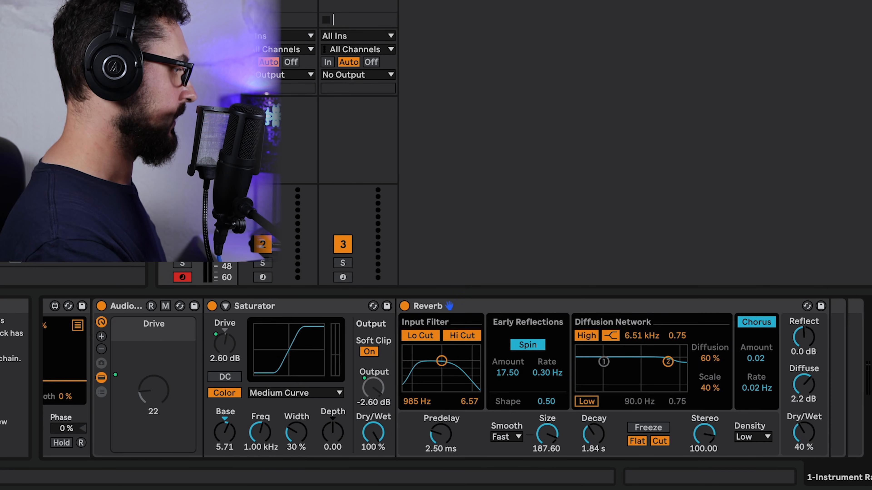
pyautogui.moveTo(566, 309); pyautogui.dragTo(839, 306)
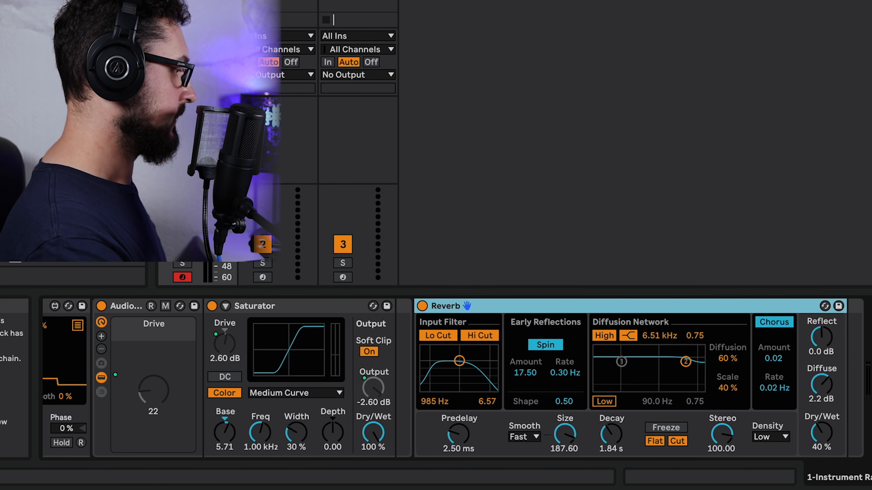
pyautogui.hscroll(-20, 446, 377)
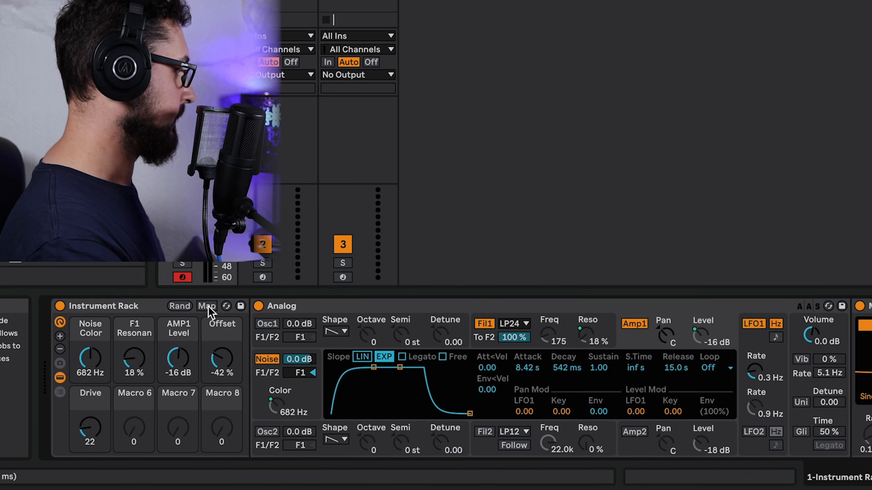
pyautogui.hscroll(20, 394, 371)
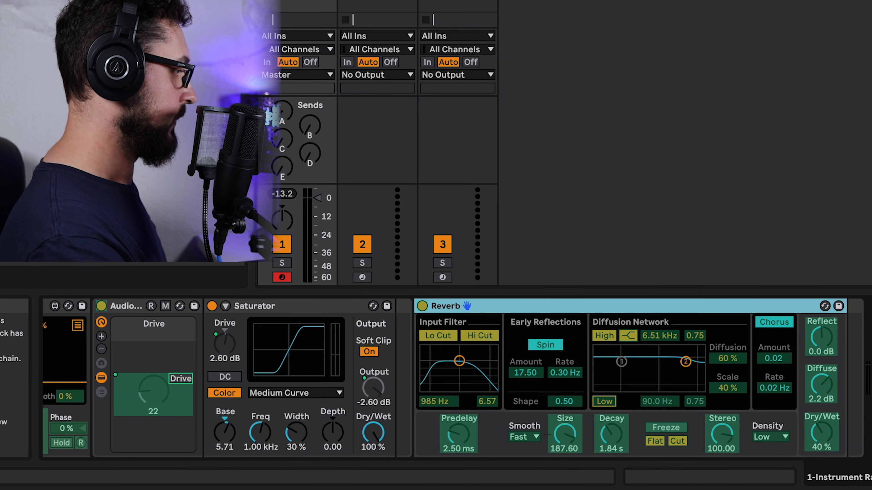
pyautogui.click(824, 436)
pyautogui.moveTo(871, 467); pyautogui.dragTo(835, 468)
pyautogui.click(136, 435)
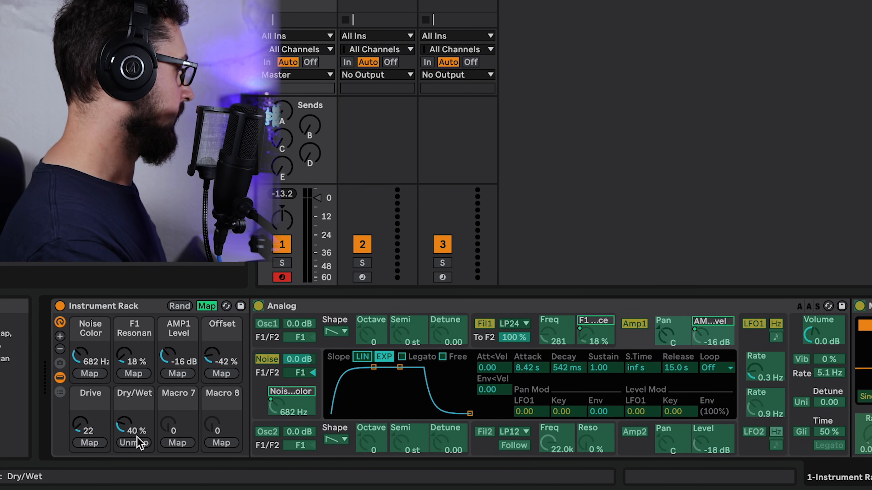
# - Map the Reverb's Decay to Macro 7 and its Size to Macro 8 of the Instrument Rack, and leave mapping mode
pyautogui.moveTo(835, 467); pyautogui.dragTo(870, 468)
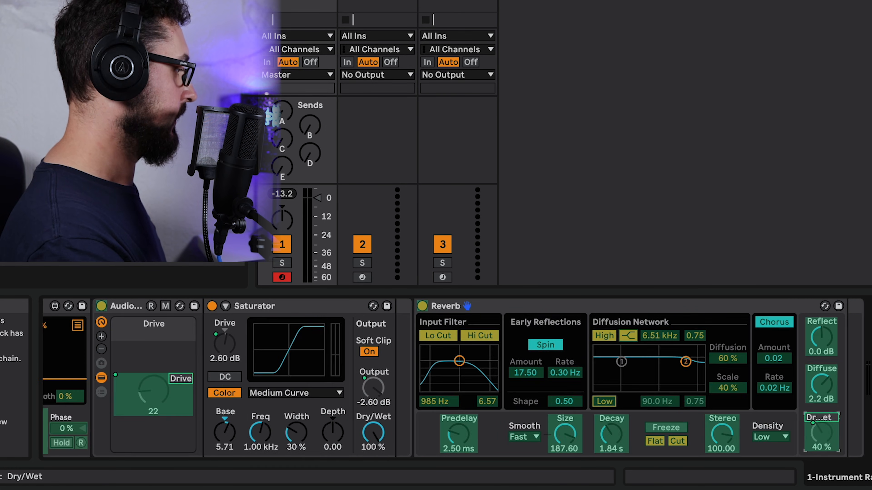
pyautogui.click(605, 434)
pyautogui.click(814, 475)
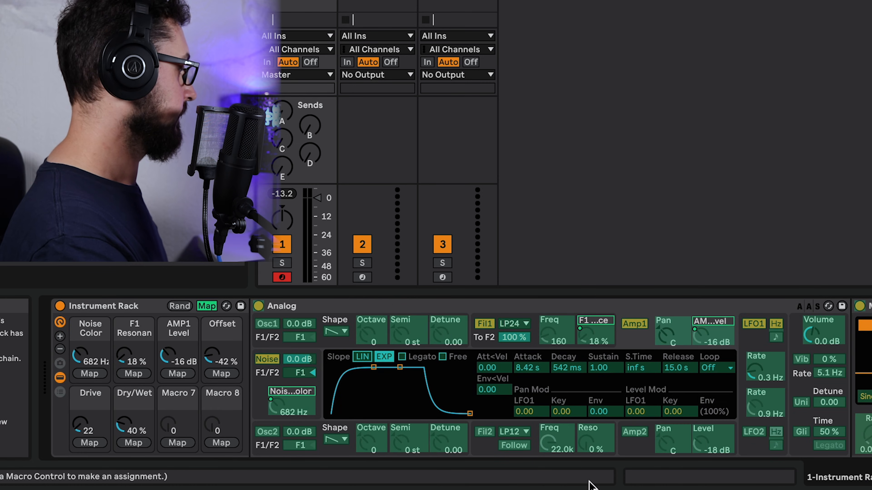
pyautogui.click(182, 443)
pyautogui.hscroll(15, 460, 378)
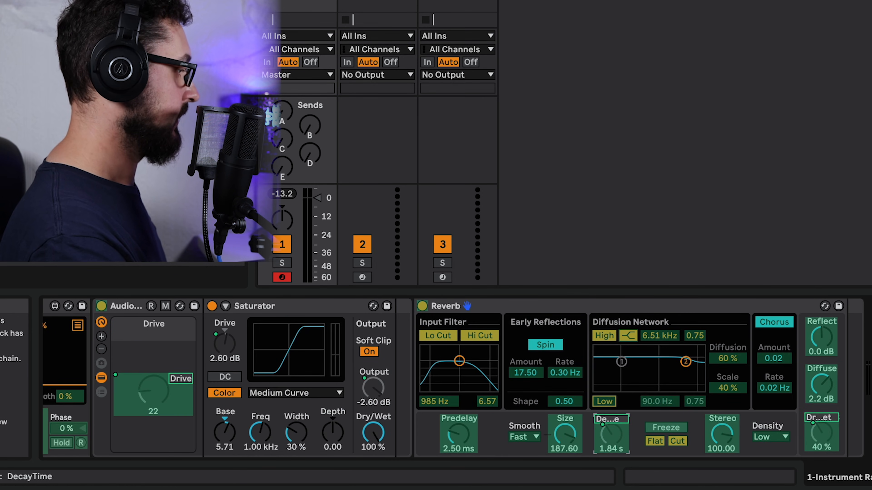
pyautogui.click(559, 446)
pyautogui.moveTo(870, 480); pyautogui.dragTo(841, 477)
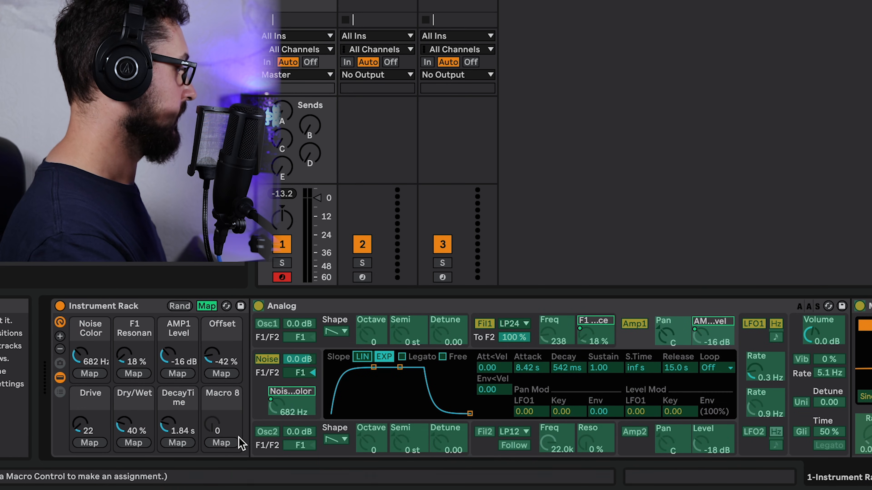
pyautogui.click(233, 444)
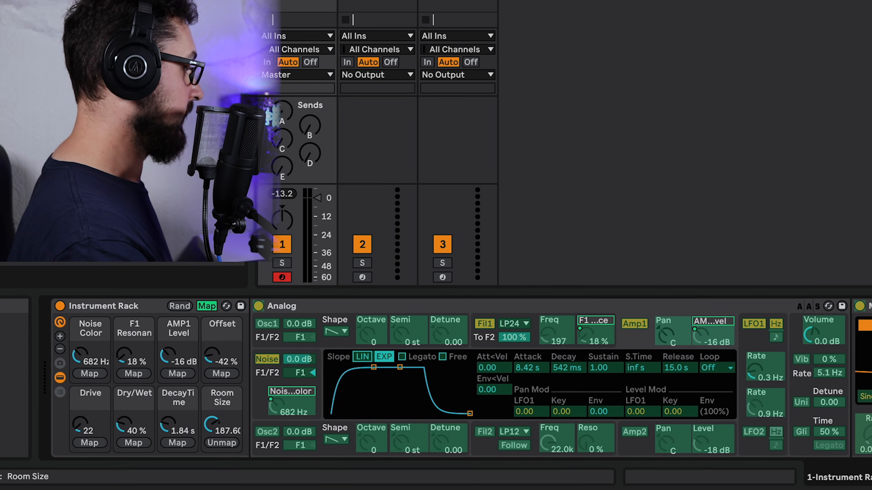
pyautogui.click(207, 306)
# - Rename the Instrument Rack's Offset macro as Hi freq and its Dry/Wet macro as Reverb
pyautogui.click(207, 325)
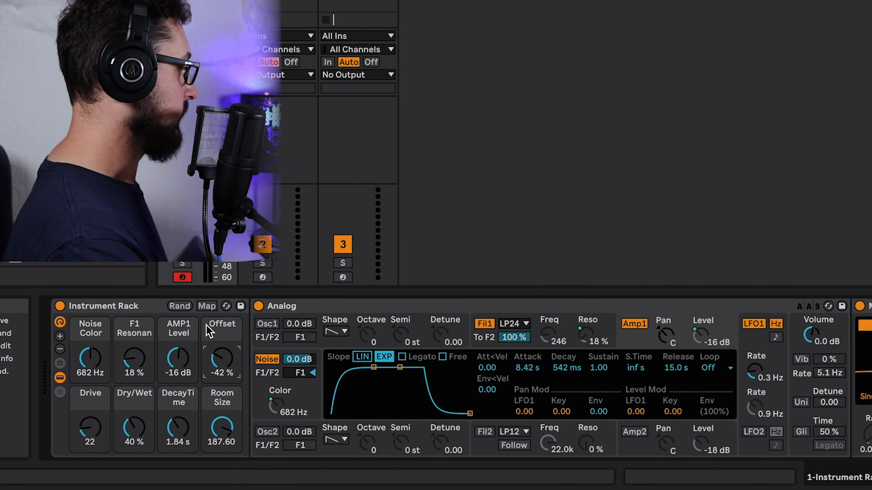
pyautogui.click(228, 331)
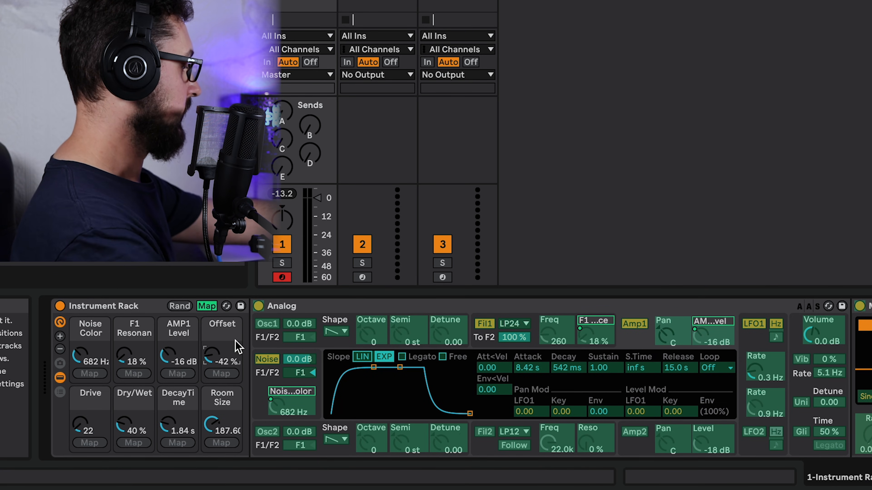
pyautogui.press('super+r')
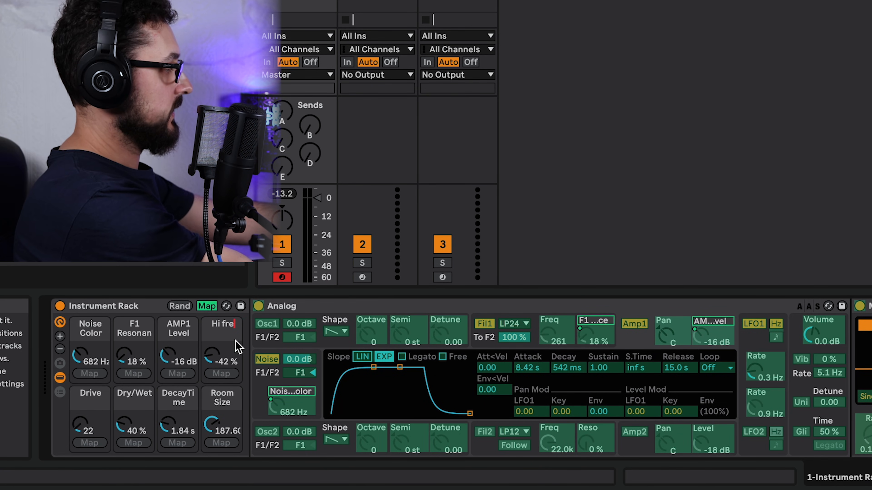
pyautogui.click(138, 406)
pyautogui.press('super+r')
pyautogui.write('Reverb')
pyautogui.click(174, 403)
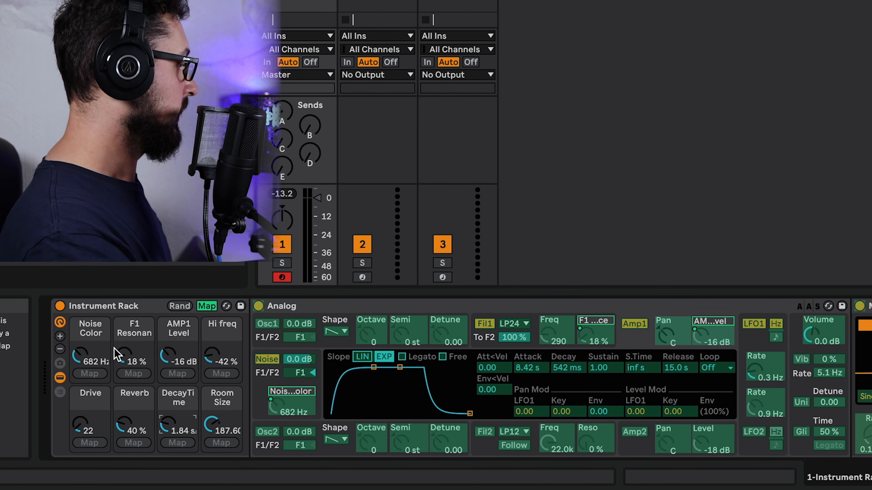
pyautogui.click(60, 378)
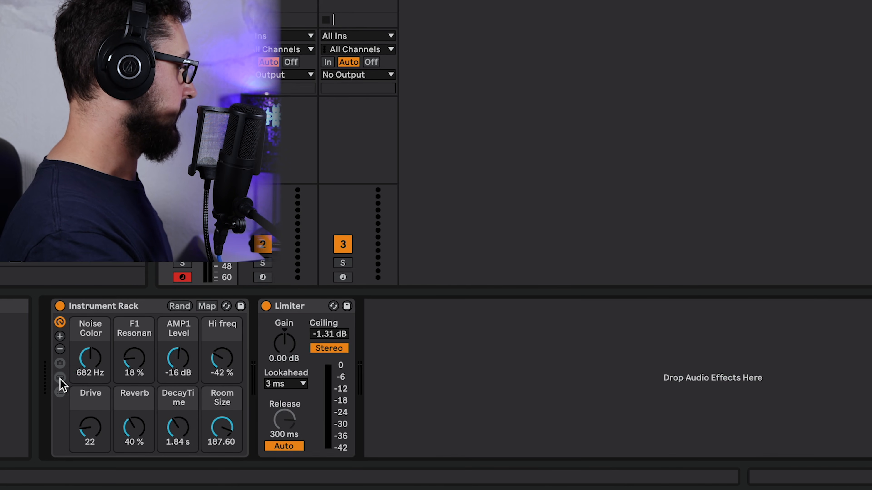
pyautogui.click(139, 306)
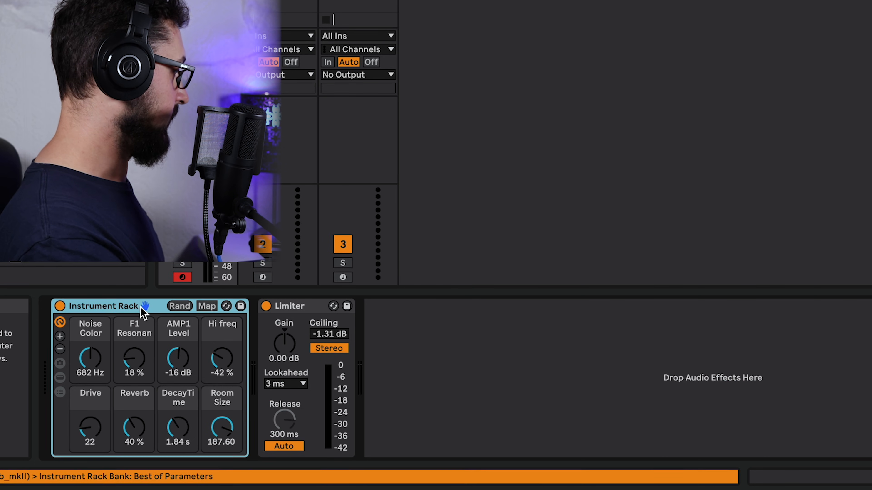
pyautogui.hotkey('ctrl', 'r')
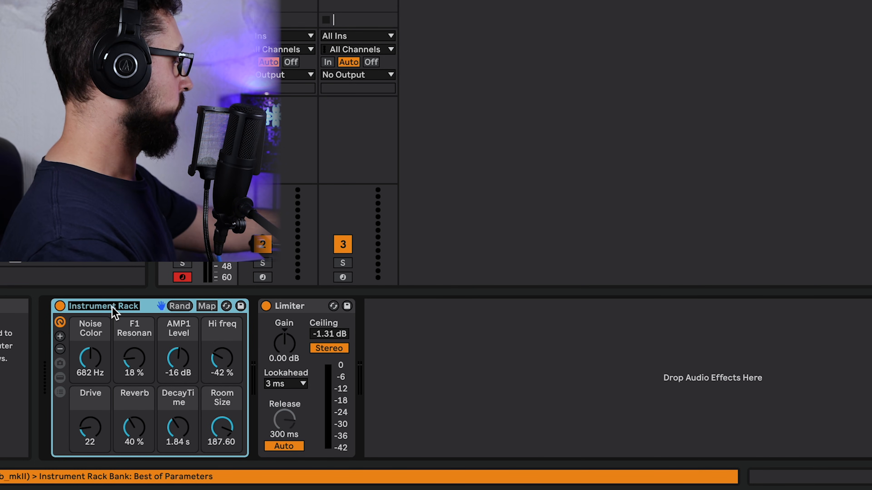
pyautogui.write('Wind Maker')
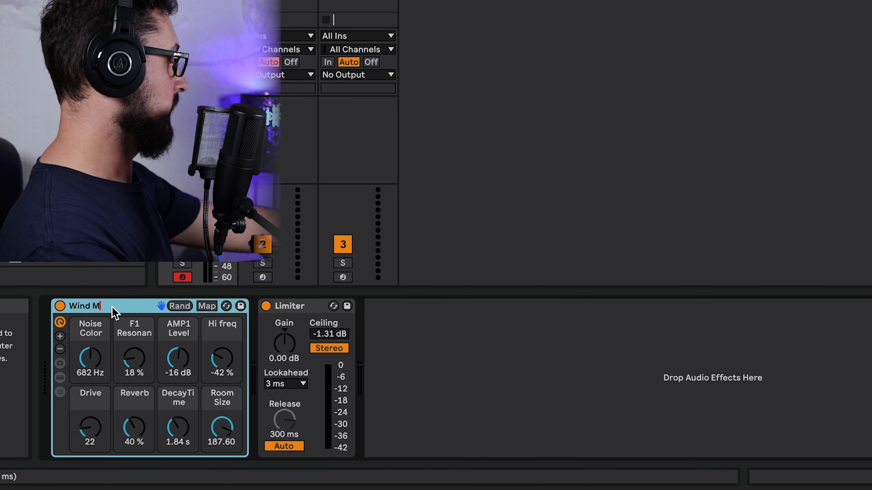
pyautogui.press('Return')
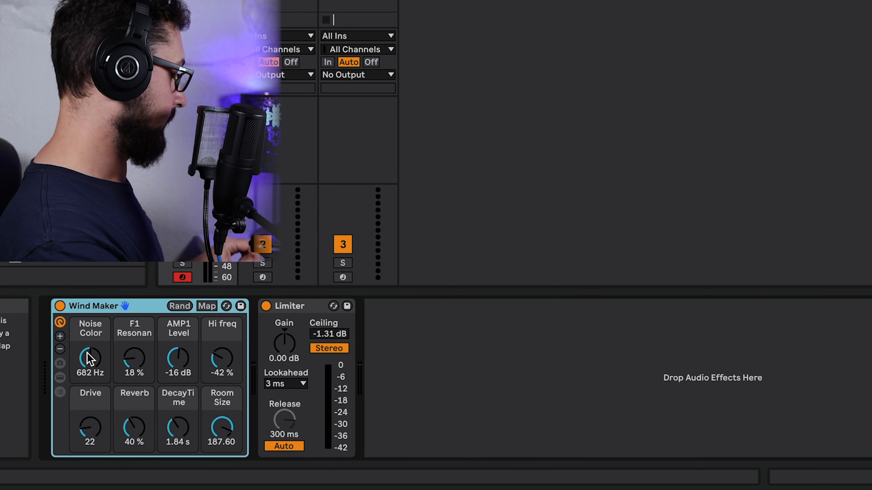
# - Set Noise Color to 594 Hz, F1 Resonance to 37 %, Drive to 83, Reverb to 17 %, DecayTime to 880 ms and Room Size to 7.10
pyautogui.moveTo(89, 358); pyautogui.dragTo(89, 374)
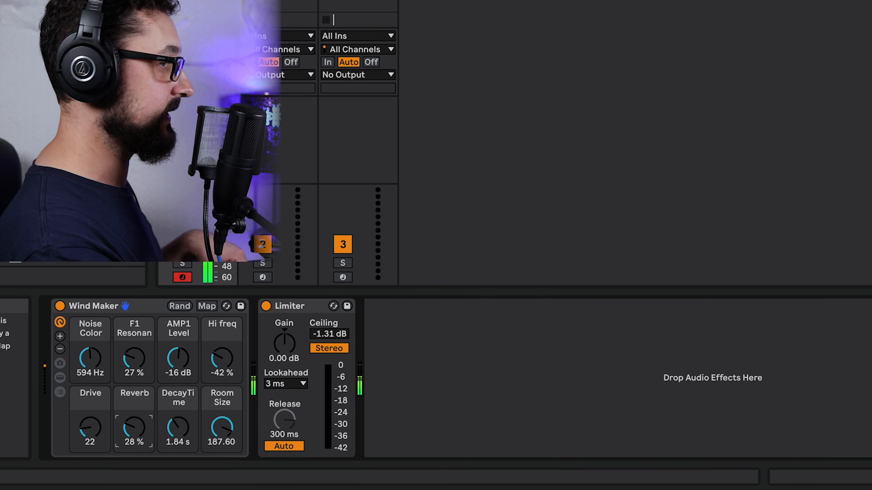
pyautogui.moveTo(134, 428); pyautogui.dragTo(134, 392)
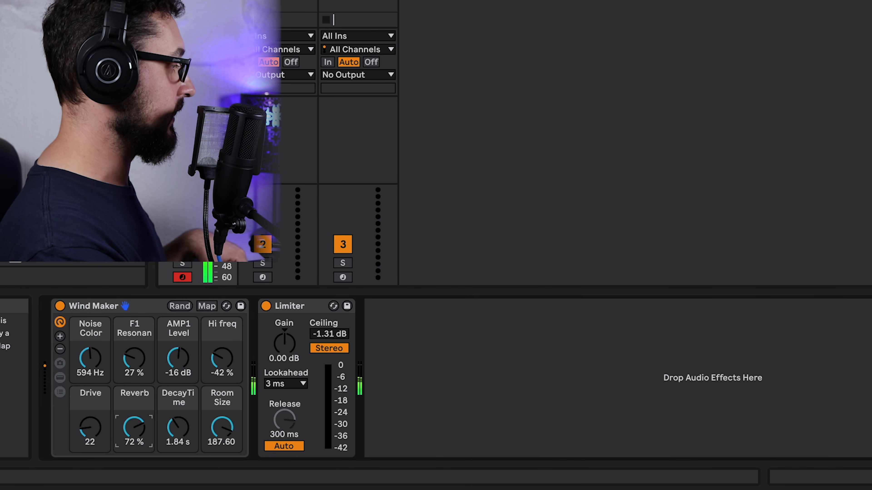
pyautogui.moveTo(135, 427); pyautogui.dragTo(178, 424)
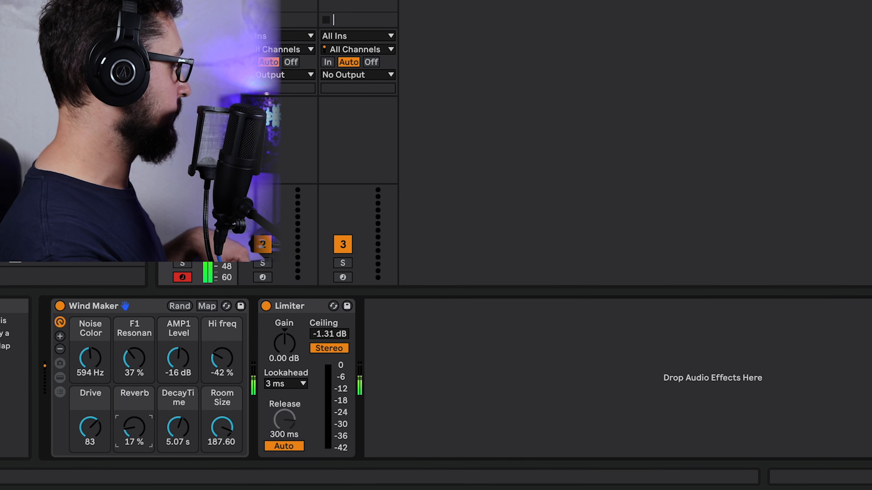
pyautogui.moveTo(178, 427); pyautogui.dragTo(178, 443)
pyautogui.moveTo(229, 419); pyautogui.dragTo(230, 434)
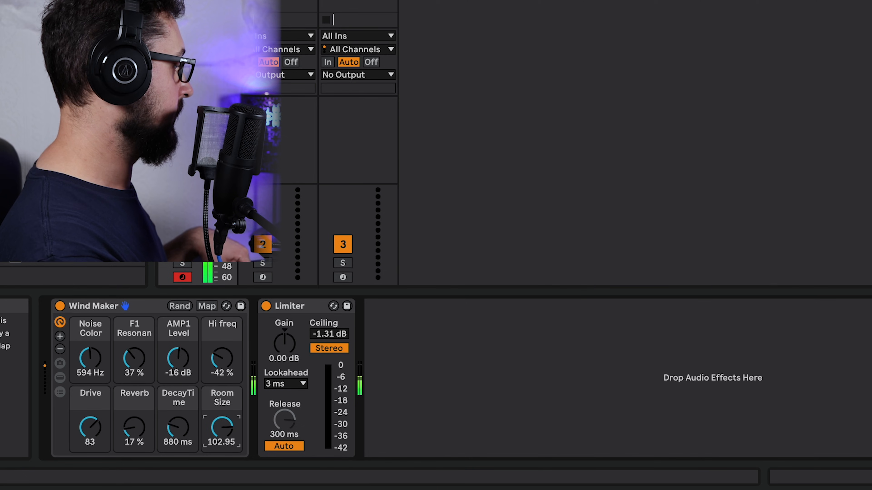
pyautogui.click(223, 357)
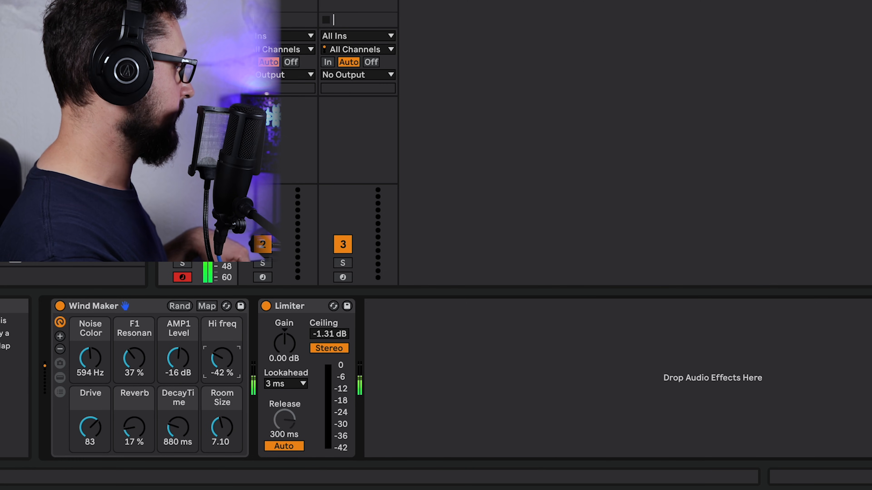